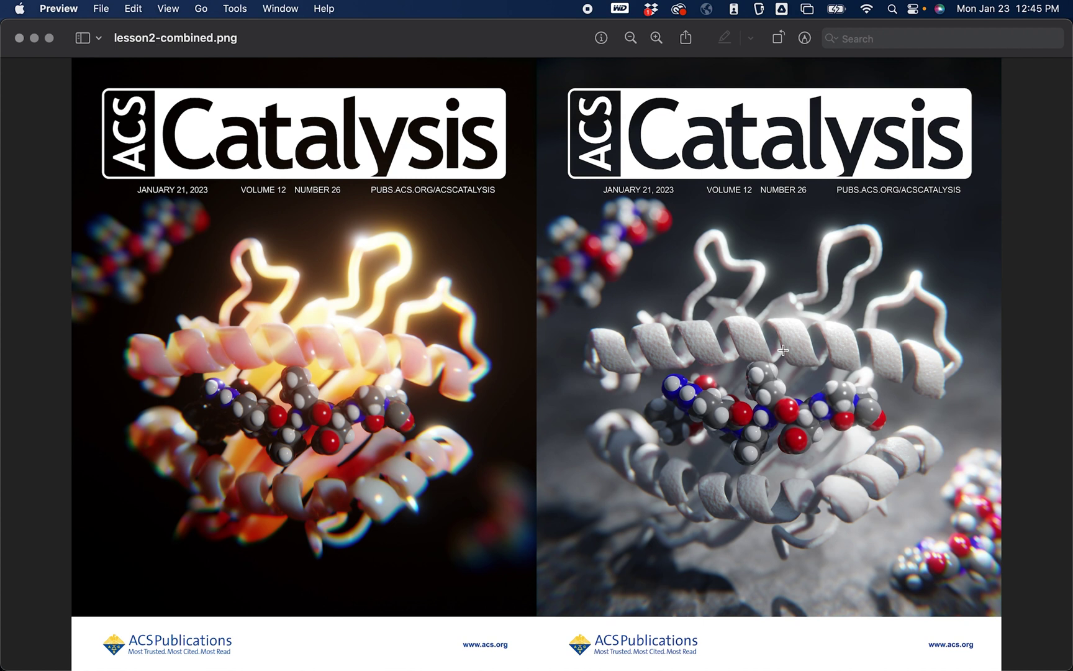
Step: Leave the full-screen cover preview and switch to the Blender window with Start.blend
{"action": "key", "text": "Escape"}
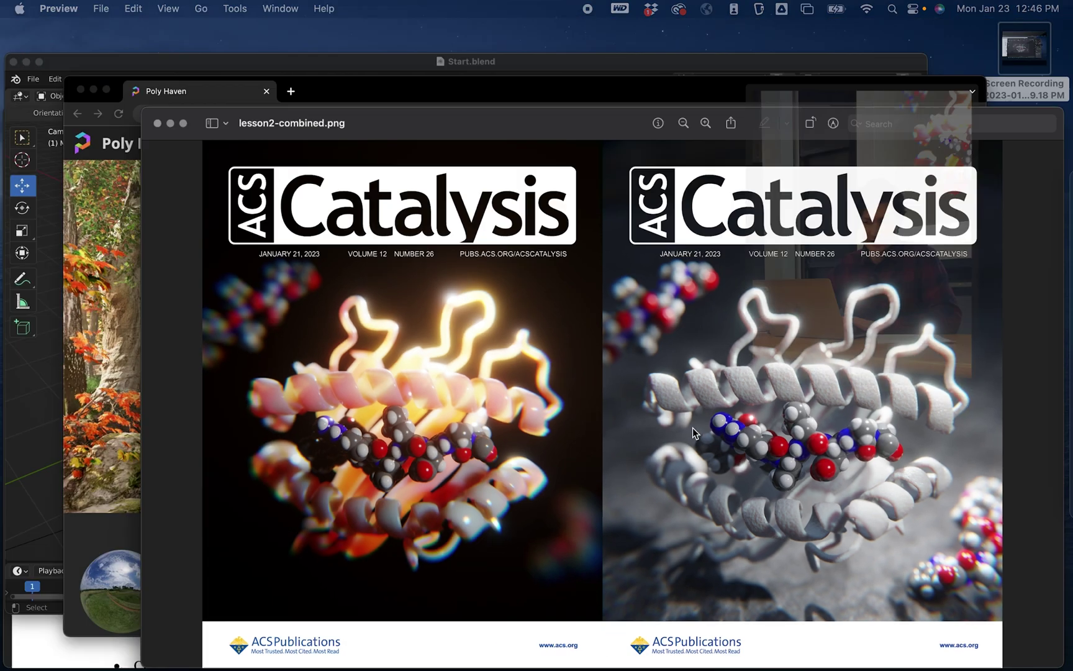
{"action": "key", "text": "ctrl+Up"}
{"action": "left_click", "coordinate": [207, 202]}
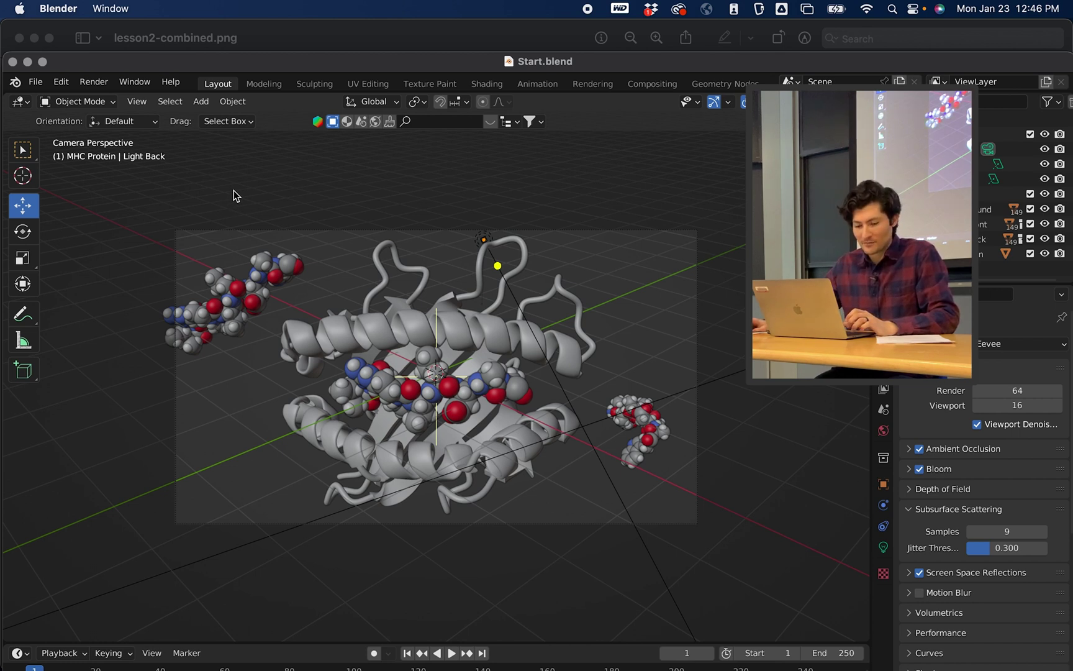
Step: Add acs_catalysis_white.png from the cover_templates folder to the scene as a reference image
{"action": "key", "text": "shift+a"}
{"action": "mouse_move", "coordinate": [235, 190]}
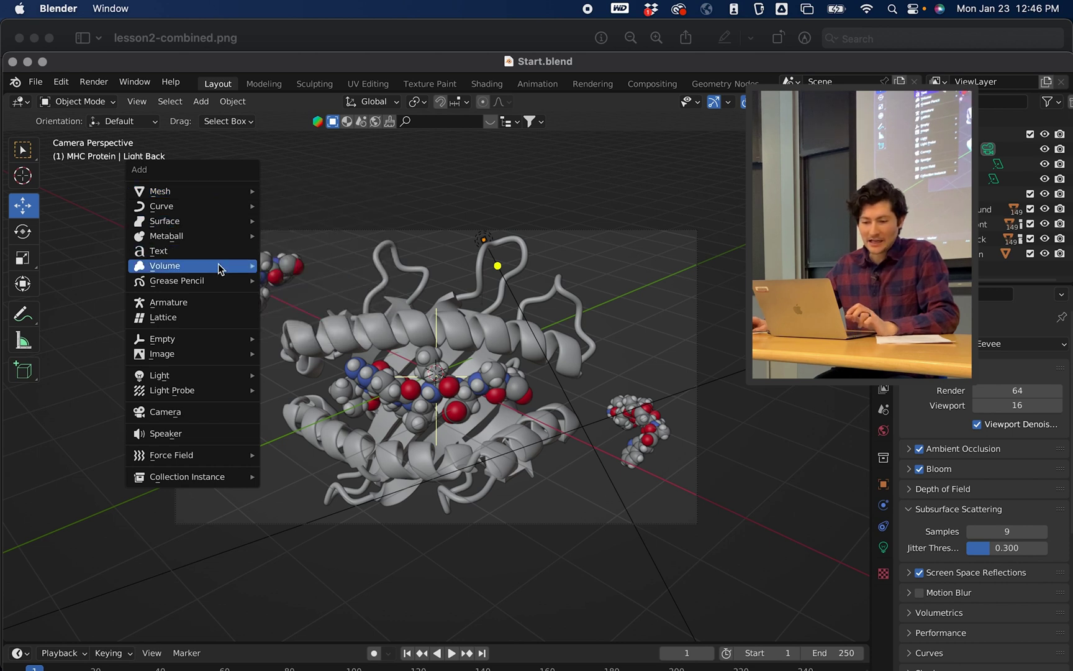
{"action": "mouse_move", "coordinate": [203, 357]}
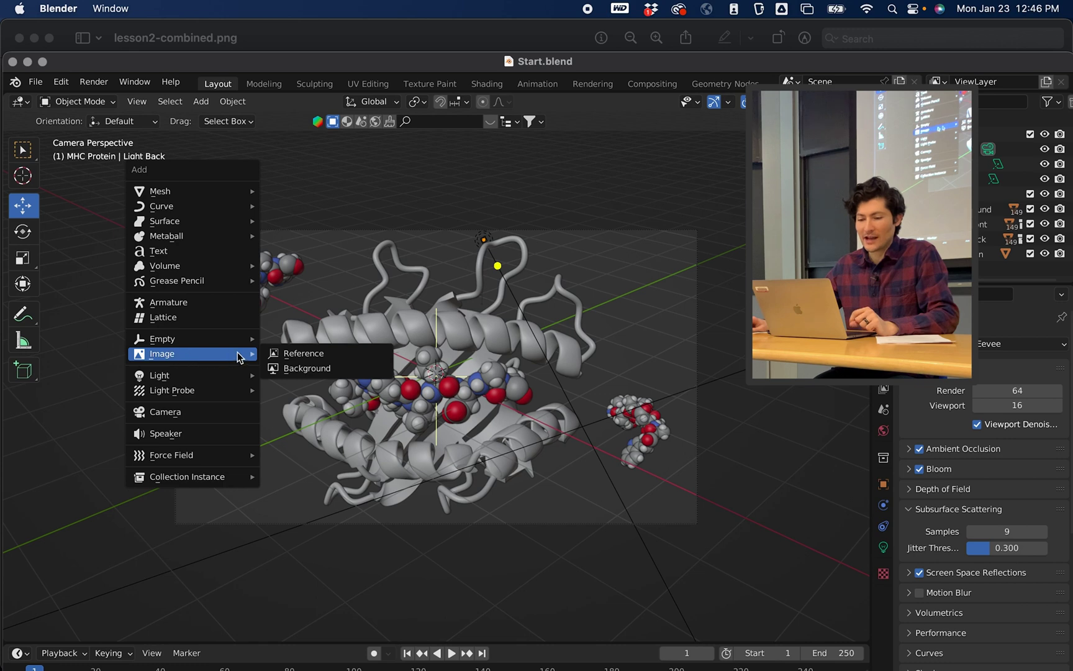
{"action": "left_click", "coordinate": [302, 356]}
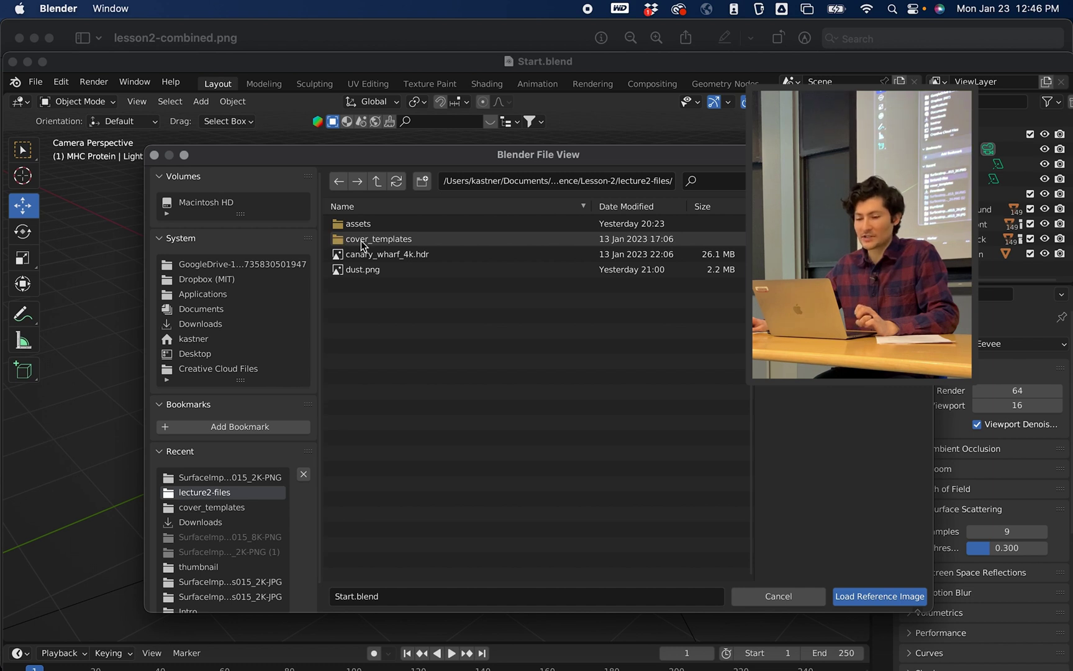
{"action": "left_click", "coordinate": [343, 240]}
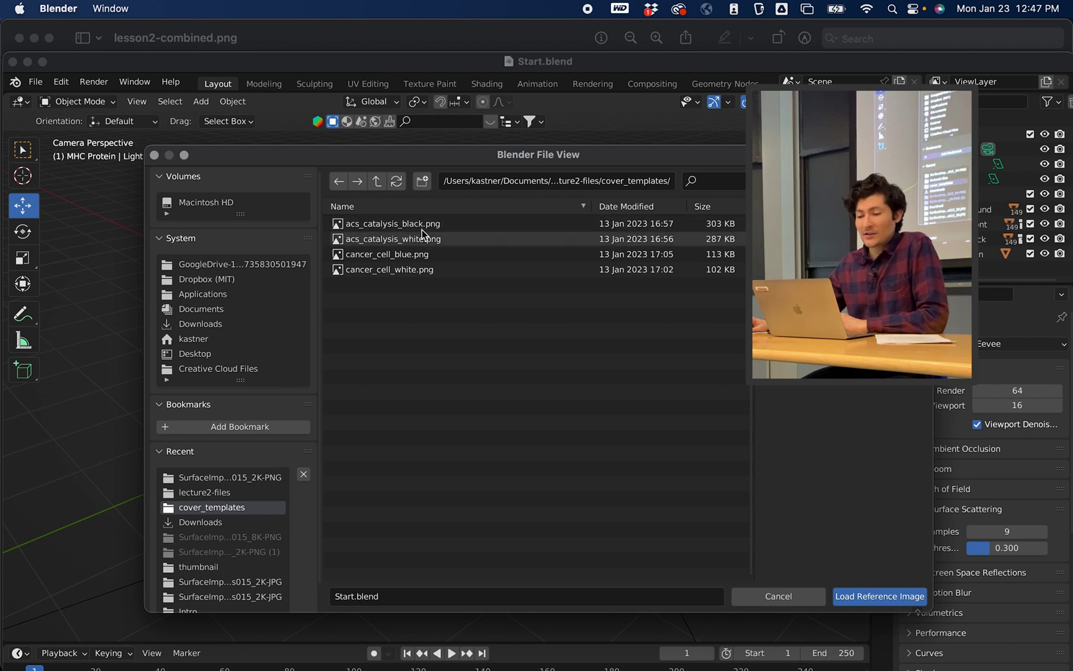
{"action": "left_click", "coordinate": [376, 241]}
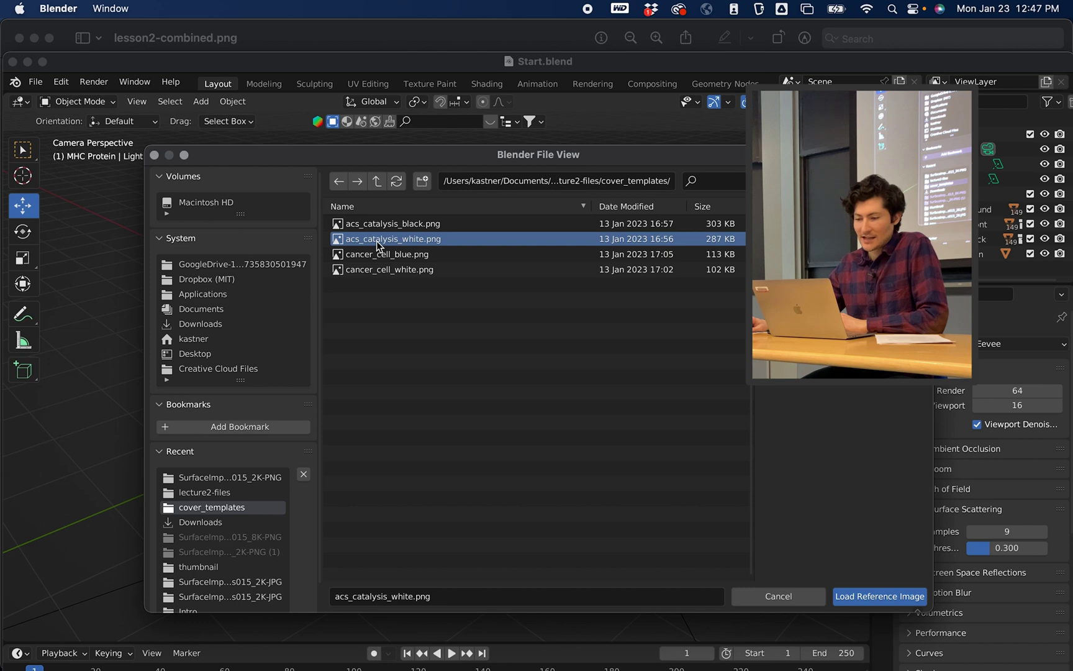
{"action": "left_click", "coordinate": [913, 595]}
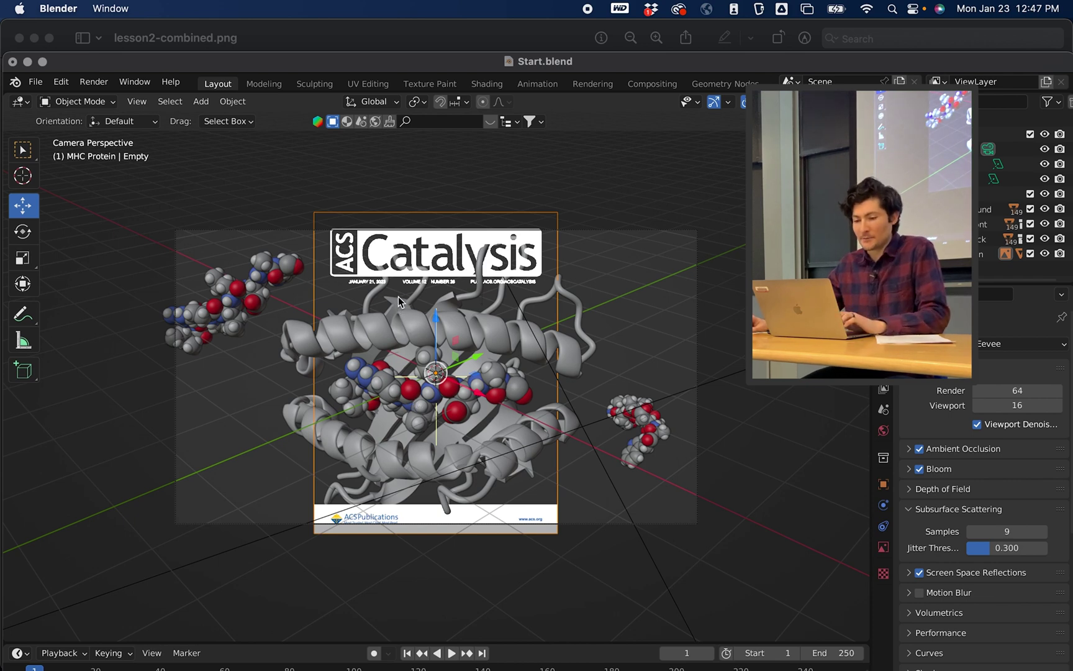
Step: Move the cover reference image away from the protein to the camera's position in the top view
{"action": "middle_click_drag", "start_coordinate": [408, 223], "coordinate": [424, 278]}
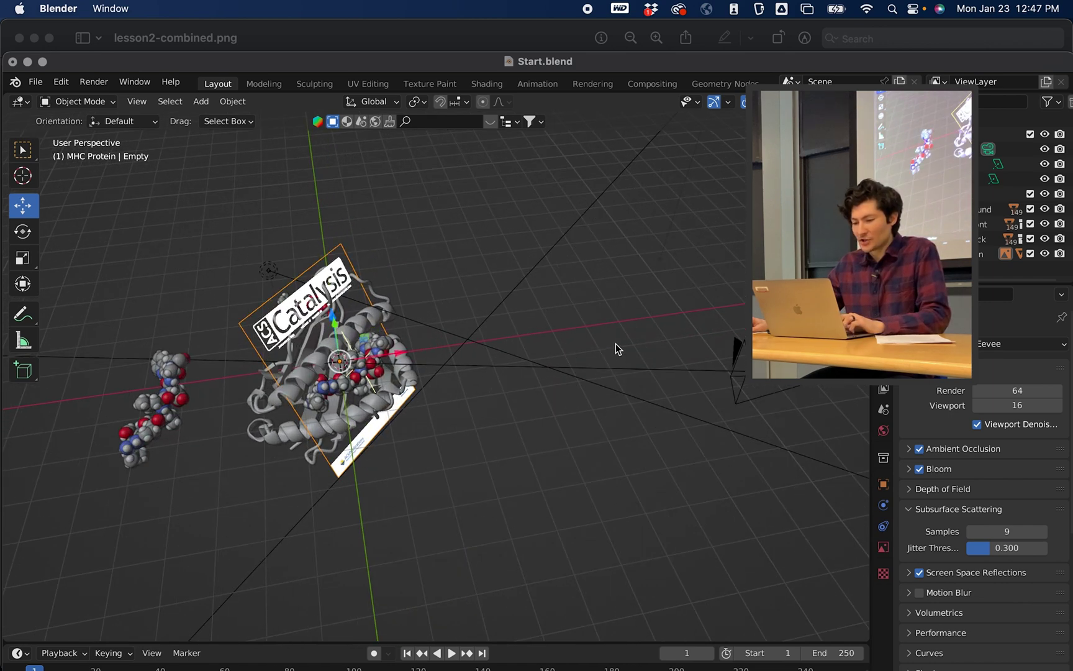
{"action": "middle_click_drag", "start_coordinate": [615, 344], "coordinate": [578, 341]}
{"action": "middle_click_drag", "start_coordinate": [681, 348], "coordinate": [666, 366]}
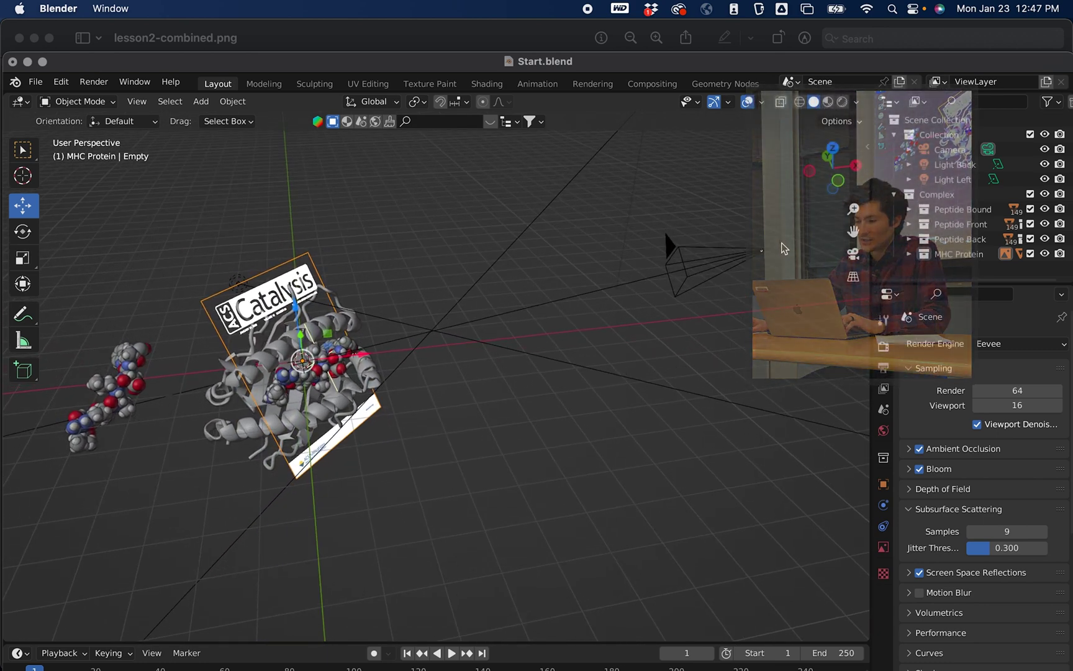
{"action": "middle_click_drag", "start_coordinate": [766, 247], "coordinate": [739, 286]}
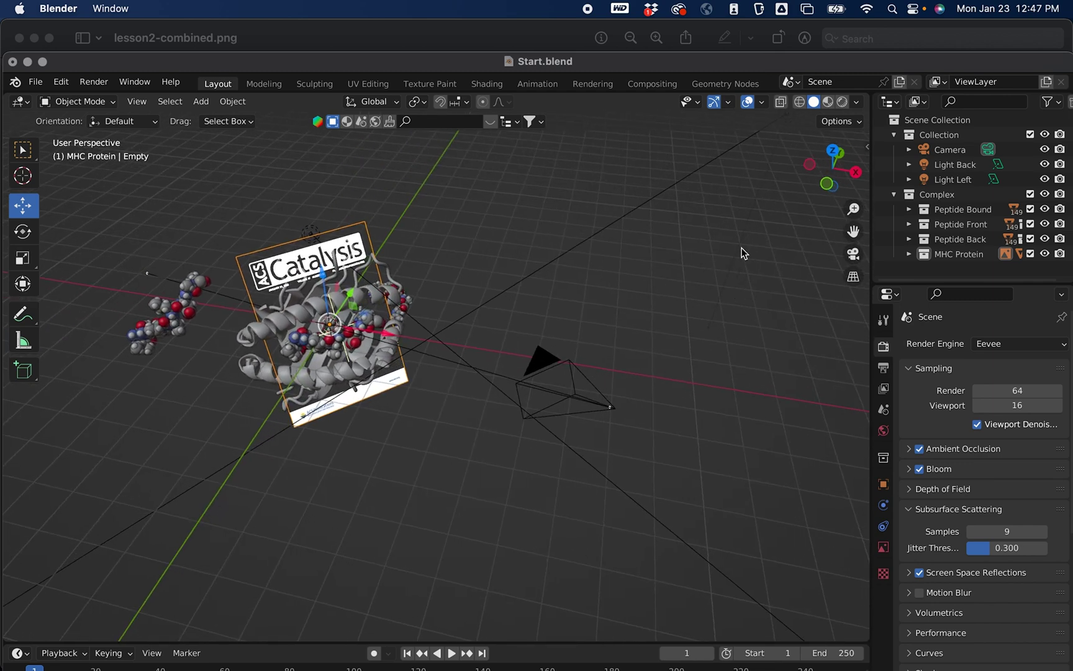
{"action": "left_click", "coordinate": [833, 152]}
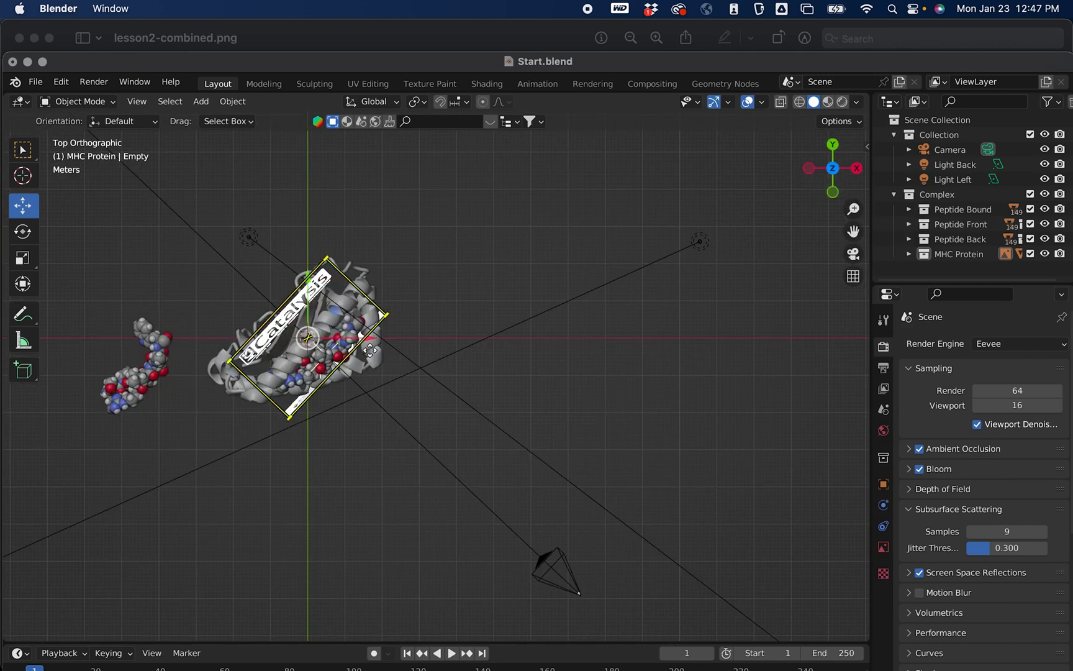
{"action": "scroll", "coordinate": [434, 299], "scroll_direction": "down", "scroll_amount": 5}
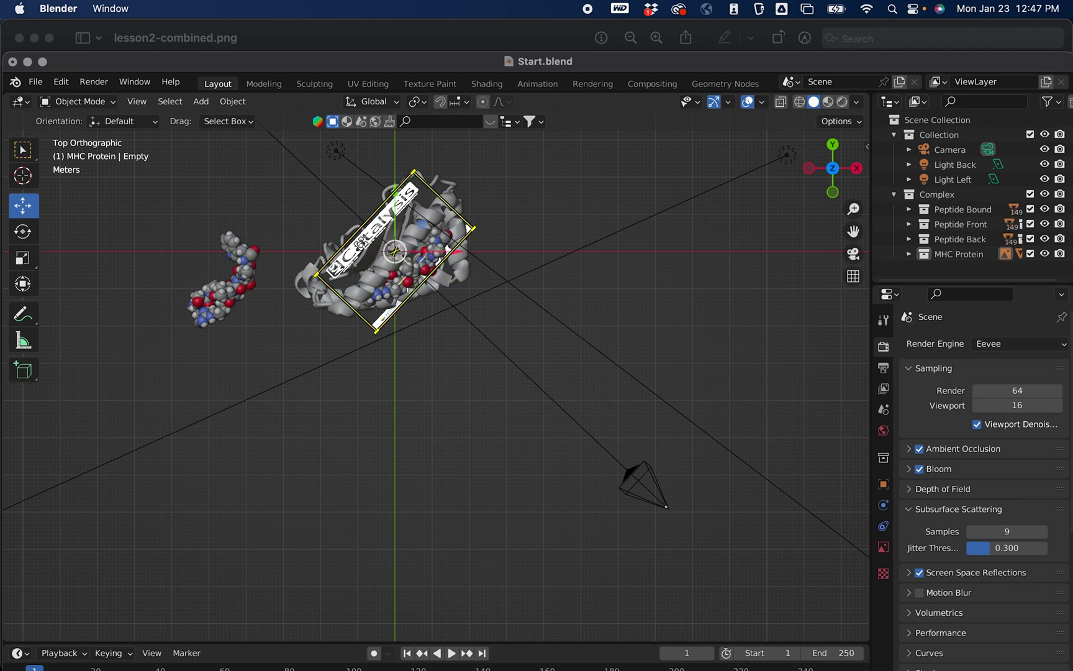
{"action": "left_click", "coordinate": [371, 244]}
{"action": "left_click", "coordinate": [370, 242]}
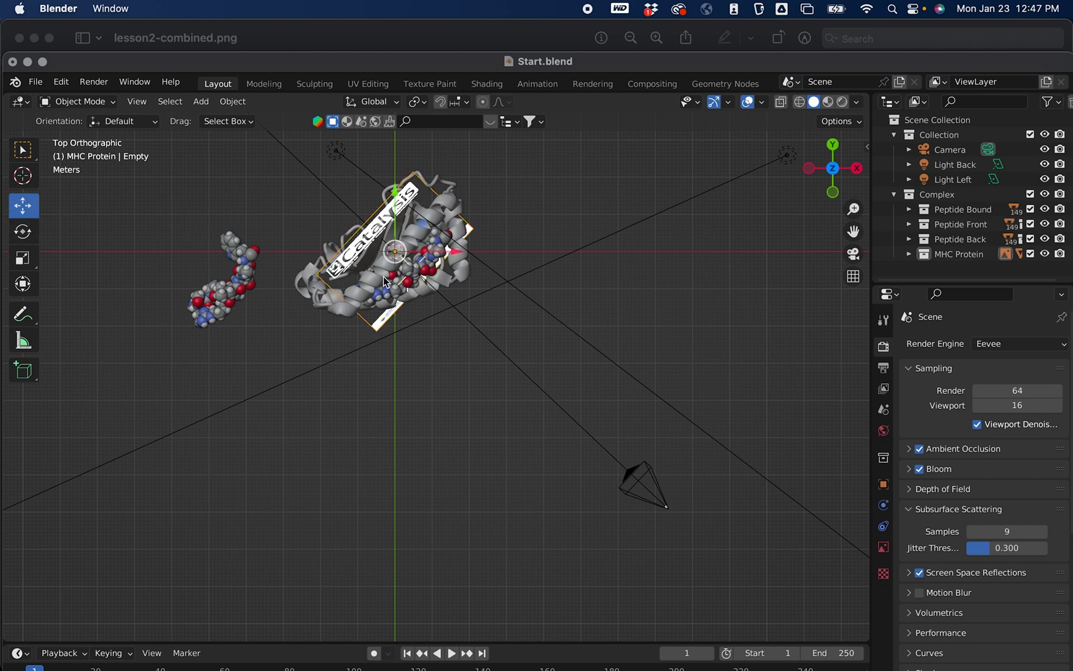
{"action": "left_click_drag", "start_coordinate": [383, 282], "coordinate": [642, 490]}
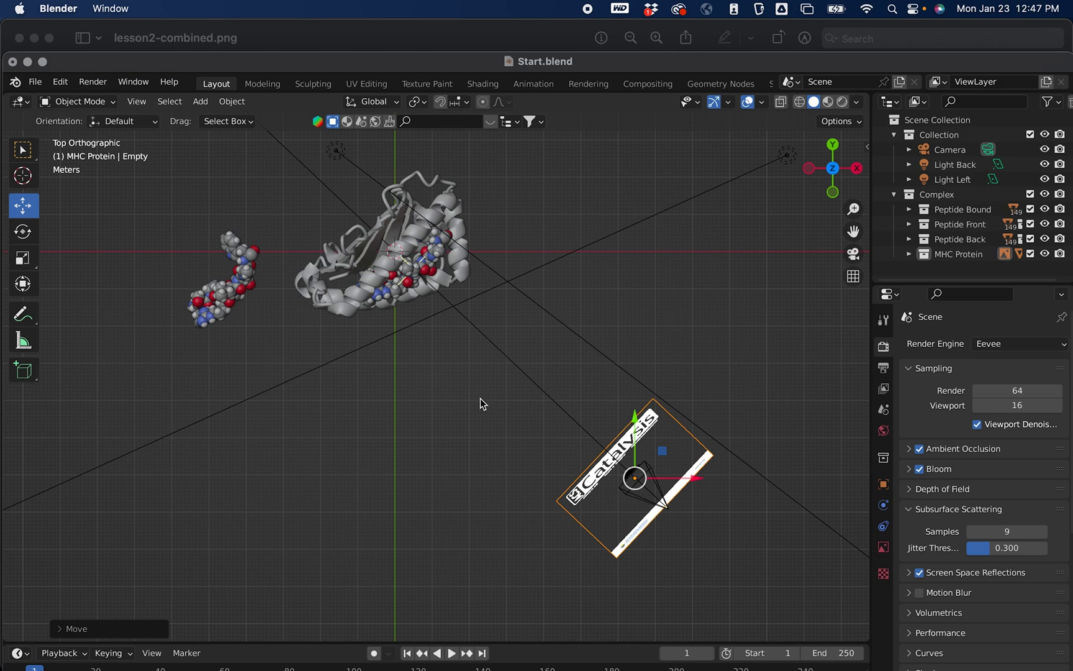
Step: Raise the cover image to the camera's height and check its placement through the camera
{"action": "middle_click_drag", "start_coordinate": [461, 425], "coordinate": [503, 285]}
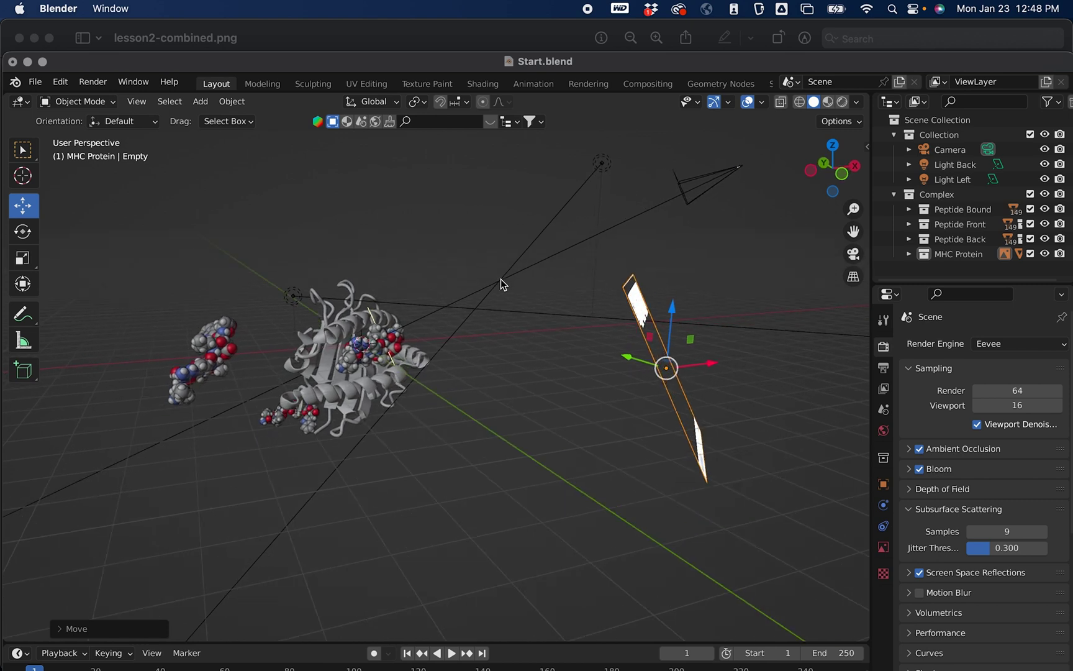
{"action": "left_click_drag", "start_coordinate": [666, 368], "coordinate": [683, 193]}
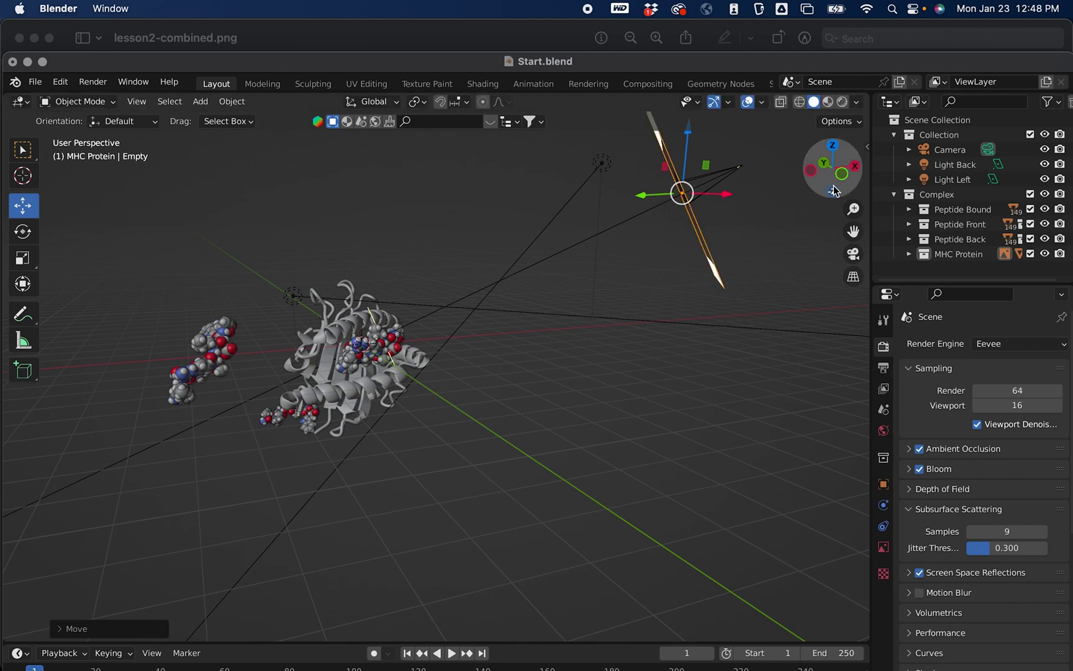
{"action": "left_click", "coordinate": [853, 254]}
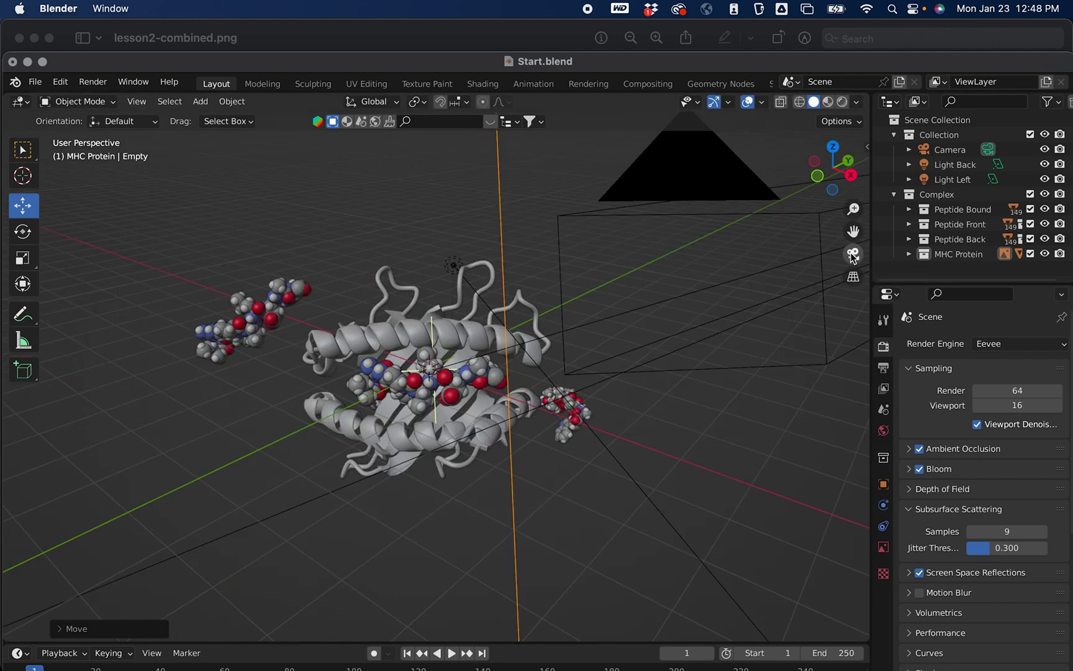
{"action": "scroll", "coordinate": [612, 344], "scroll_direction": "down", "scroll_amount": 5}
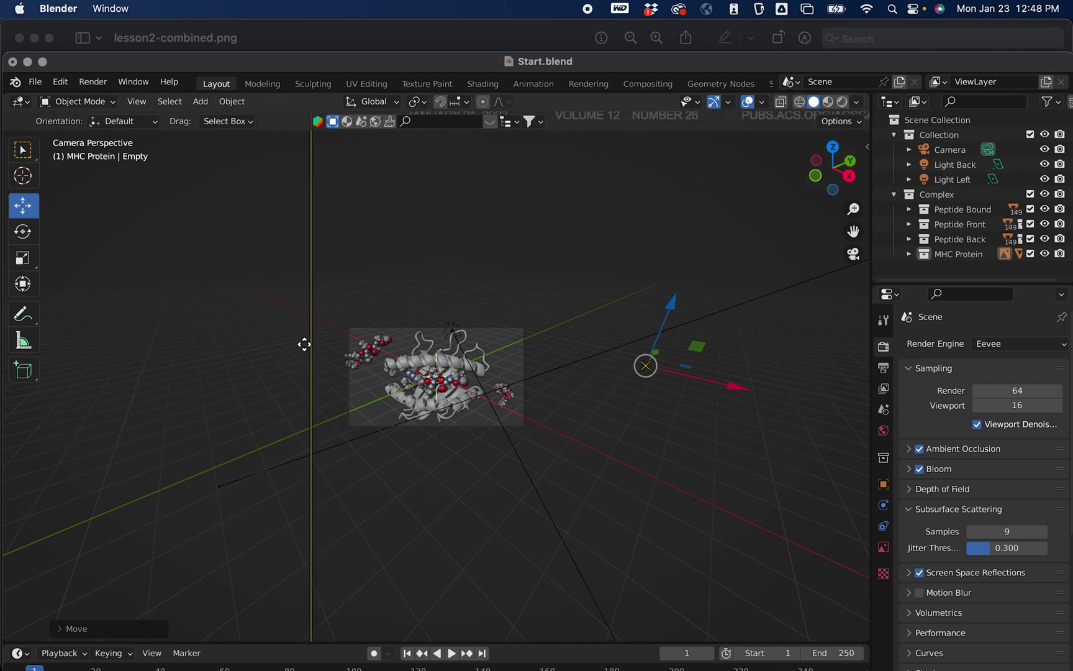
Step: Scale the cover image down uniformly to roughly a third of its size
{"action": "key", "text": "KP_0"}
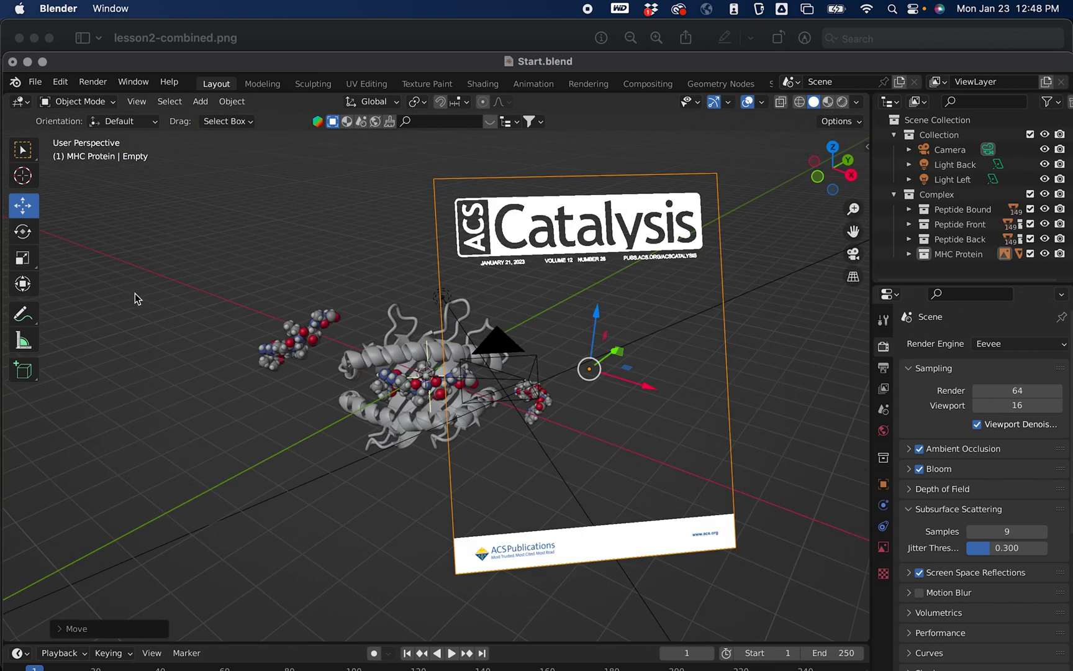
{"action": "left_click", "coordinate": [20, 255]}
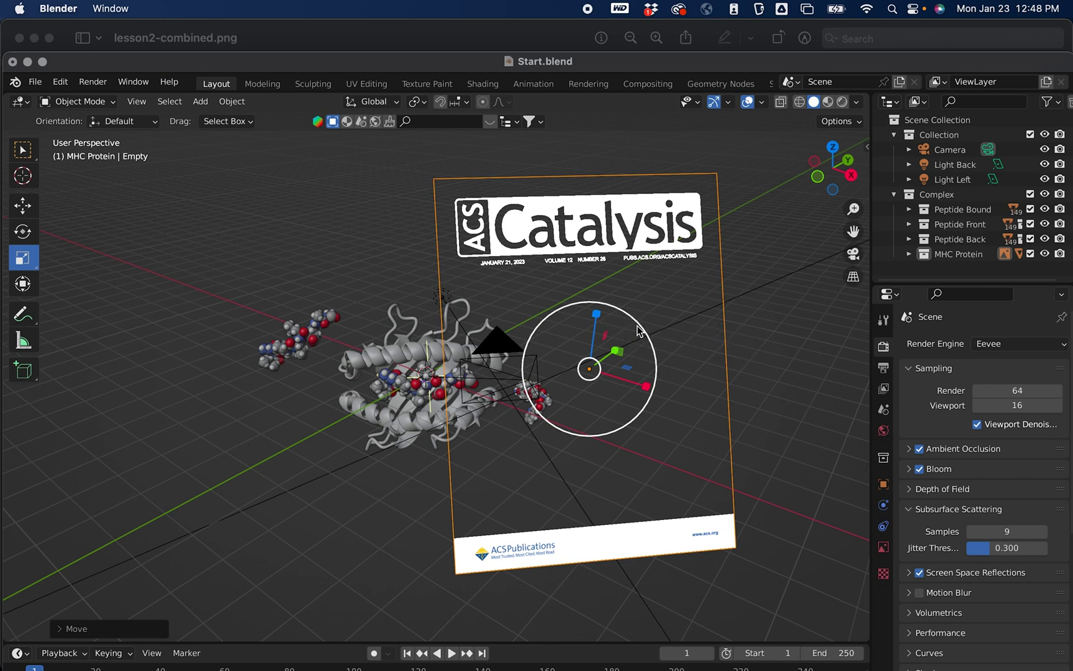
{"action": "left_click_drag", "start_coordinate": [642, 331], "coordinate": [610, 351]}
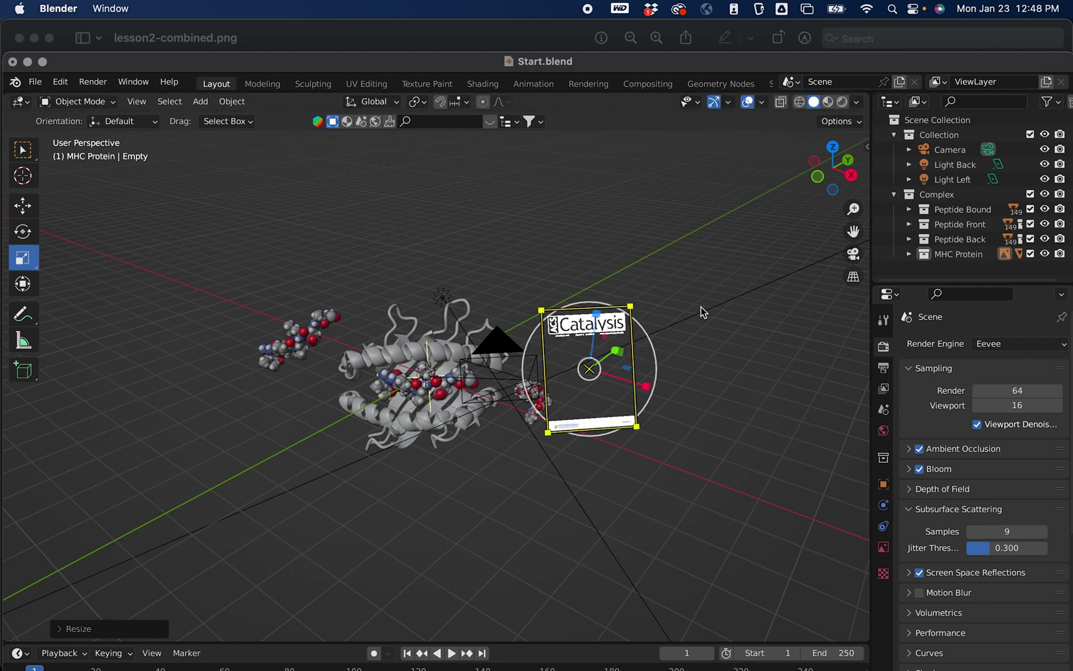
Step: Move the cover image in front of the camera in the top view and check it through the camera
{"action": "left_click", "coordinate": [851, 175]}
{"action": "middle_click_drag", "start_coordinate": [607, 251], "coordinate": [637, 320]}
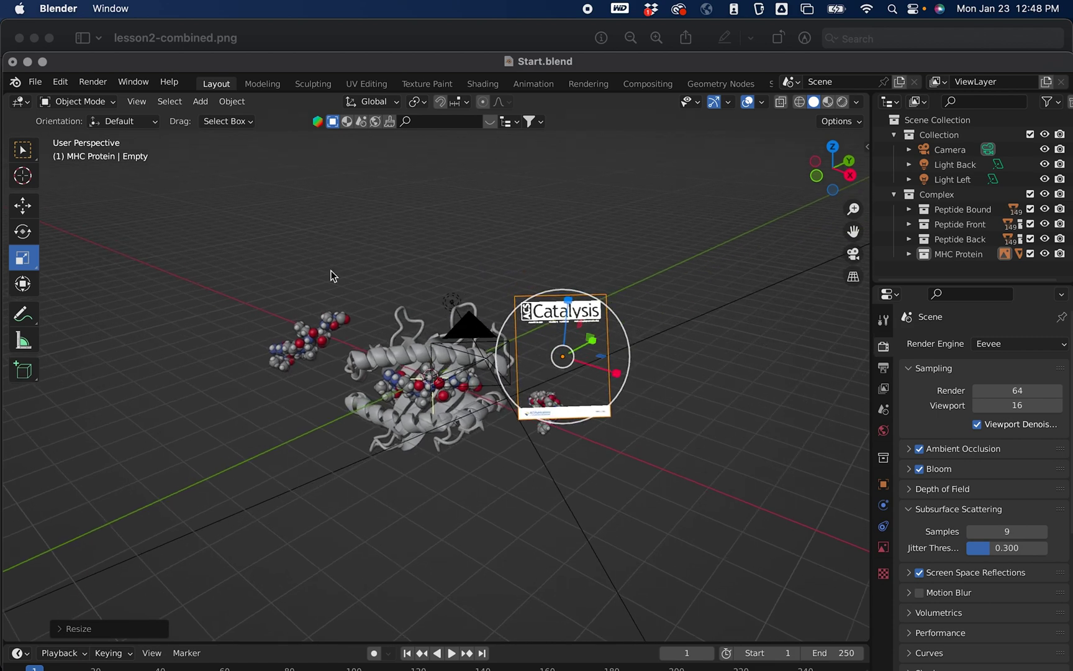
{"action": "left_click", "coordinate": [25, 206]}
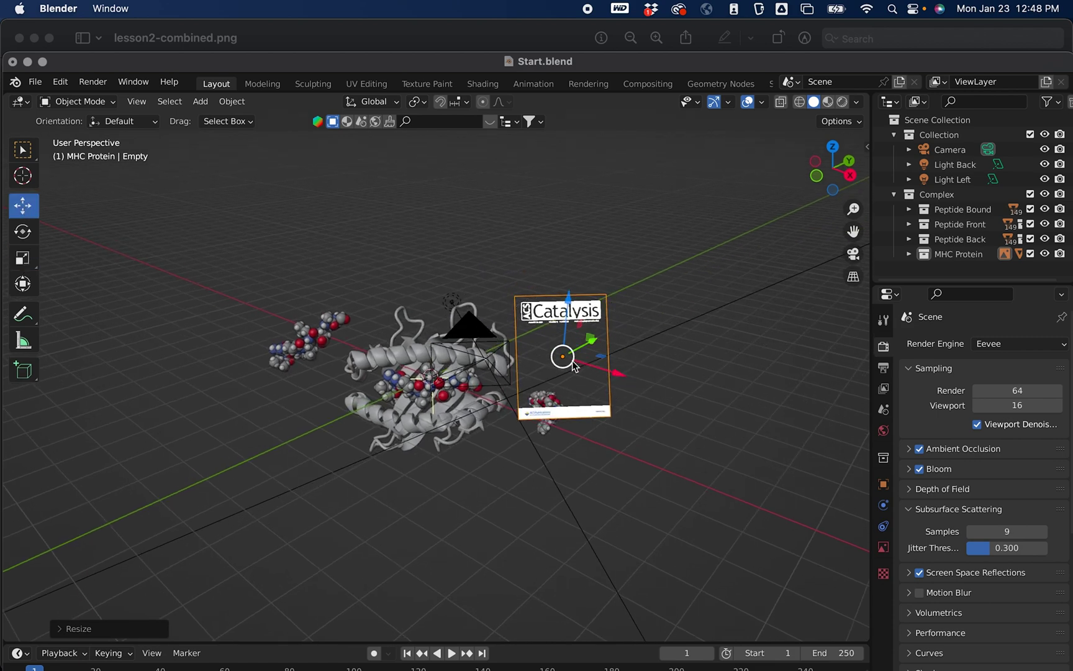
{"action": "key", "text": "KP_7"}
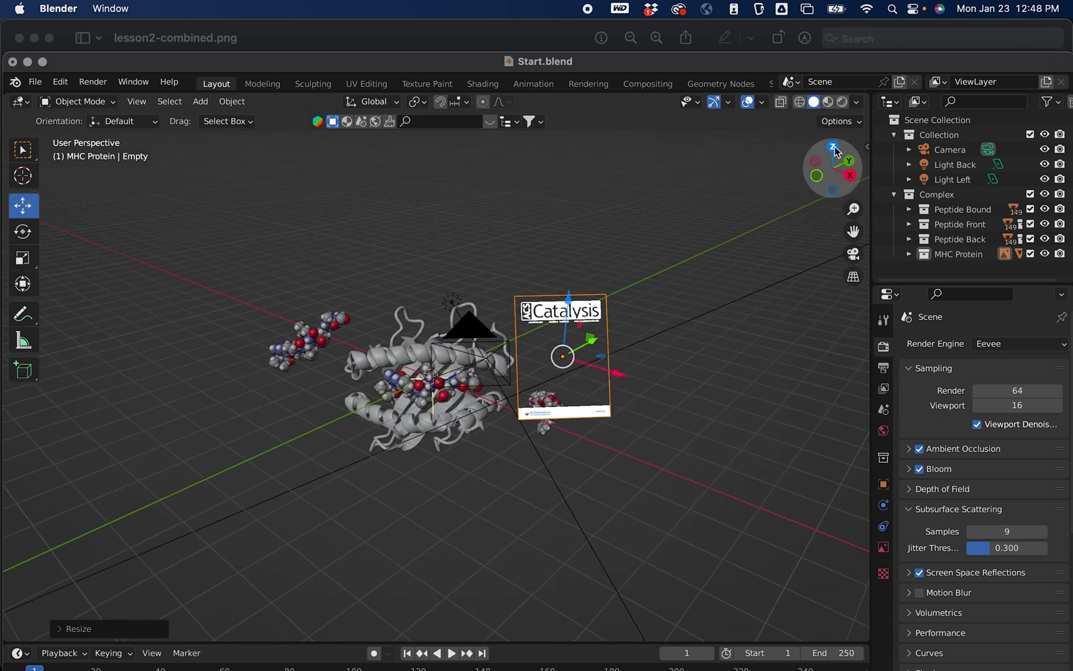
{"action": "left_click_drag", "start_coordinate": [679, 528], "coordinate": [633, 571]}
{"action": "middle_click_drag", "start_coordinate": [579, 531], "coordinate": [638, 408]}
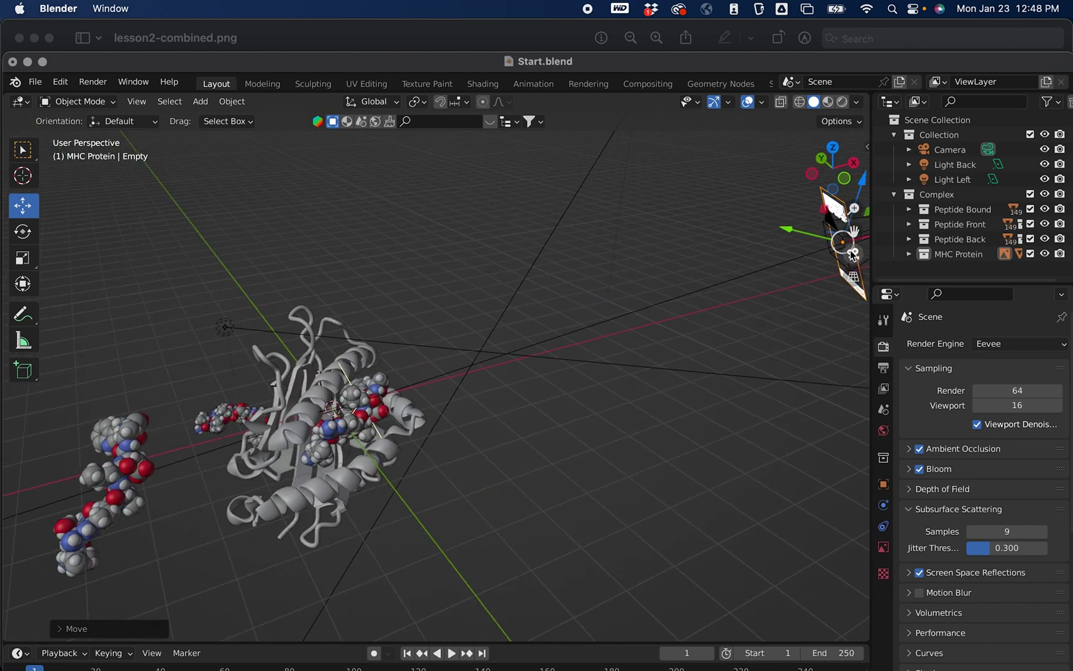
{"action": "key", "text": "KP_0"}
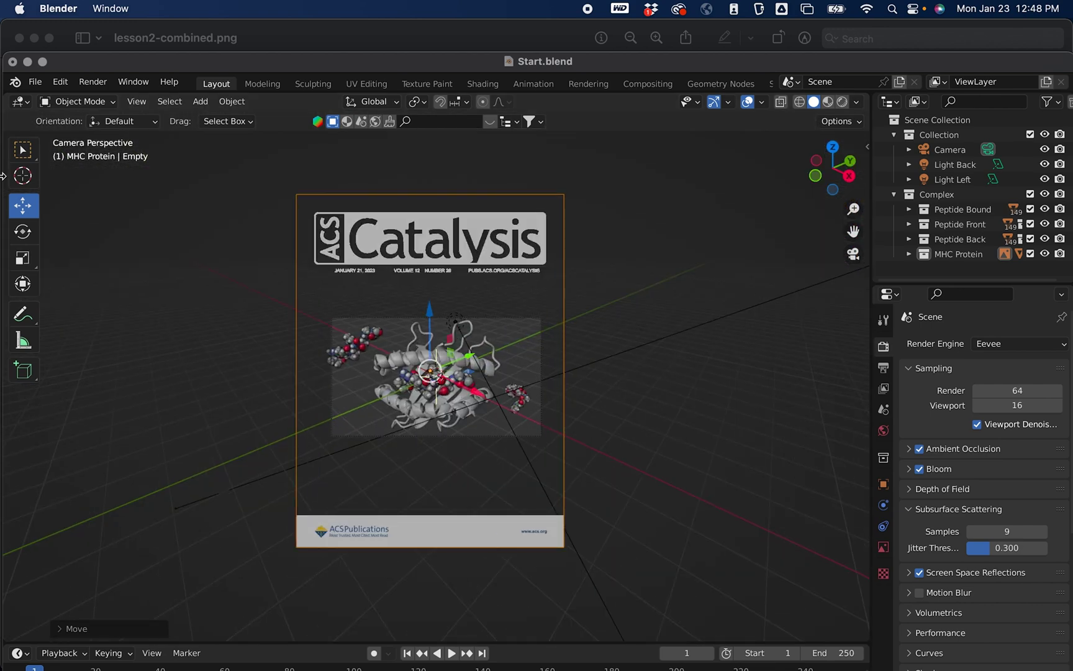
Step: Scale the cover image down to the width of the camera frame and centre it on the frame
{"action": "left_click", "coordinate": [23, 258]}
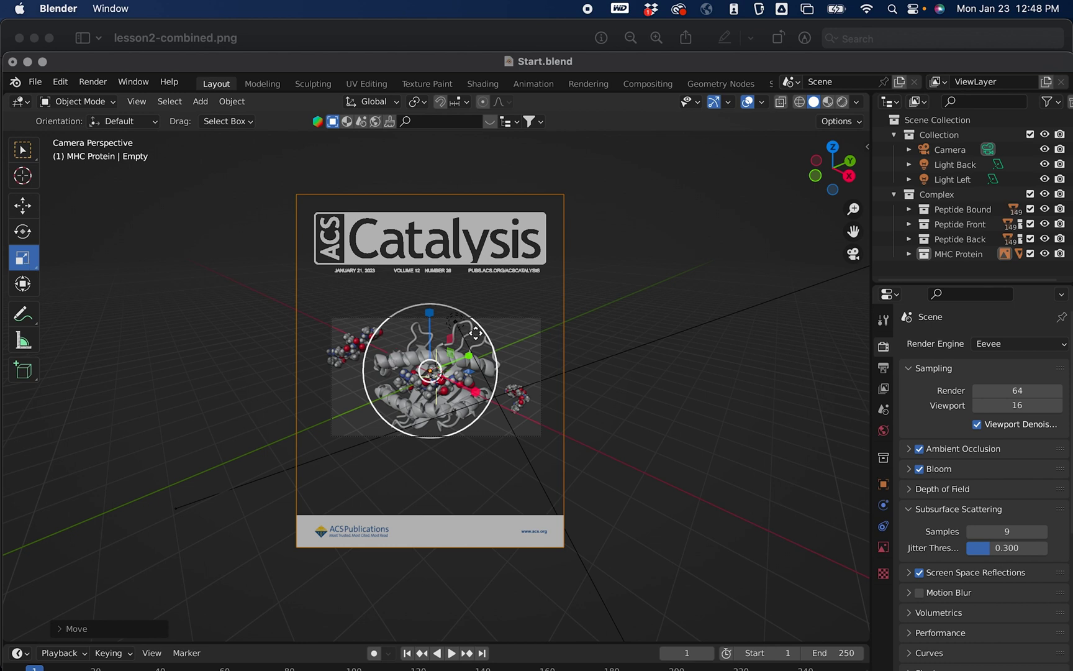
{"action": "left_click_drag", "start_coordinate": [481, 333], "coordinate": [448, 371]}
{"action": "left_click", "coordinate": [23, 205]}
{"action": "scroll", "coordinate": [453, 382], "scroll_direction": "up", "scroll_amount": 1}
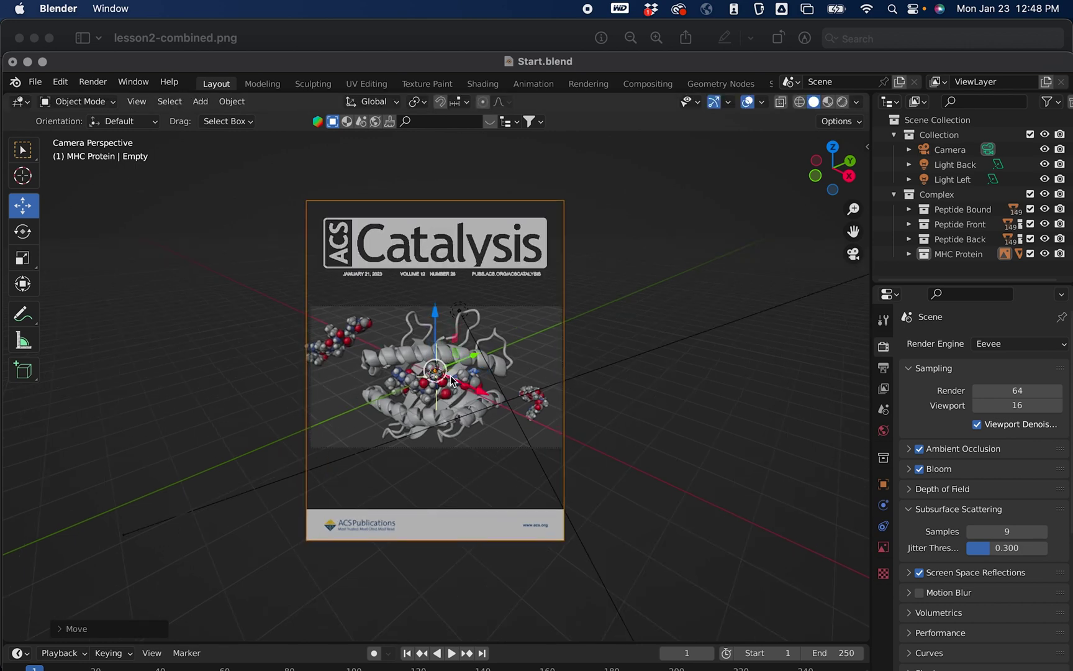
{"action": "scroll", "coordinate": [453, 381], "scroll_direction": "up", "scroll_amount": 1}
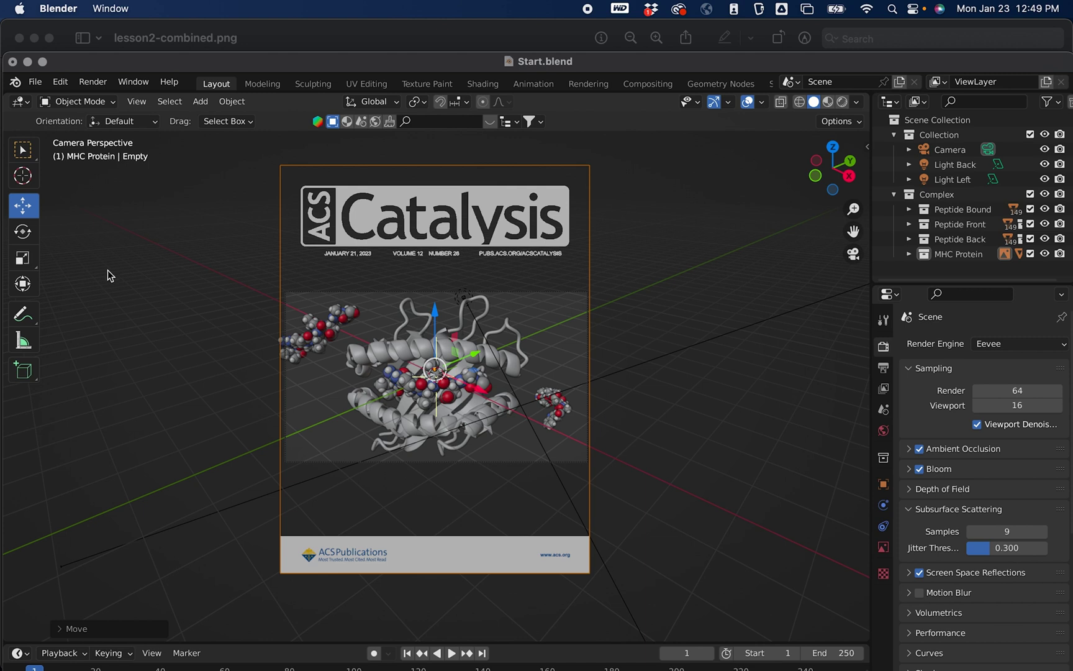
{"action": "left_click", "coordinate": [23, 258]}
{"action": "left_click_drag", "start_coordinate": [469, 315], "coordinate": [473, 322]}
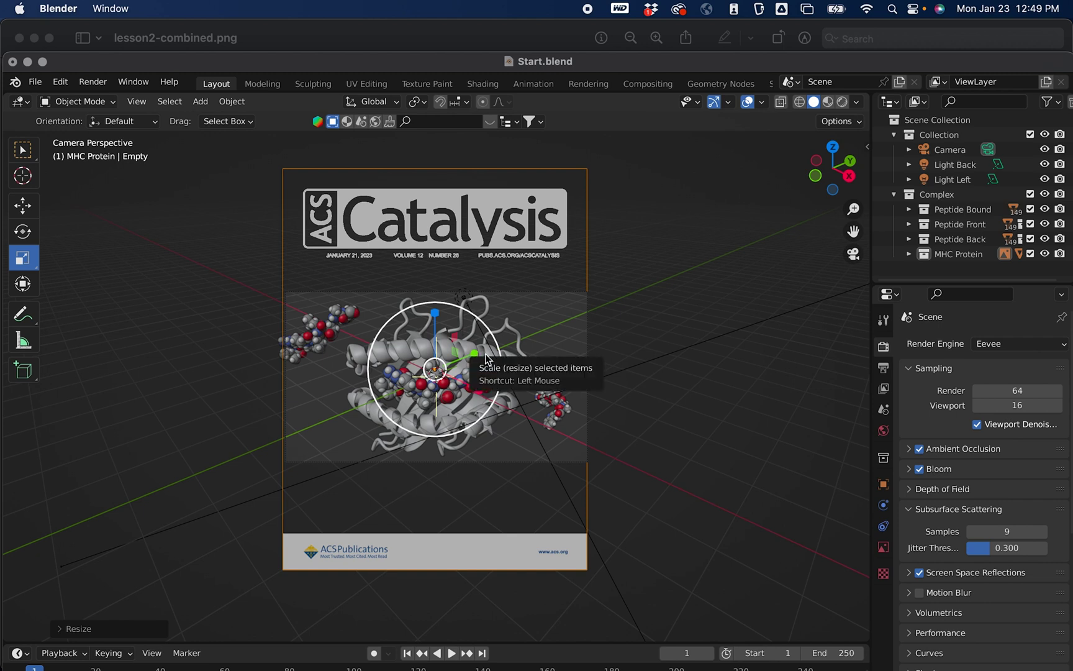
Step: Set the output resolution to 1572 px in X and 1920 px in Y
{"action": "left_click", "coordinate": [883, 370]}
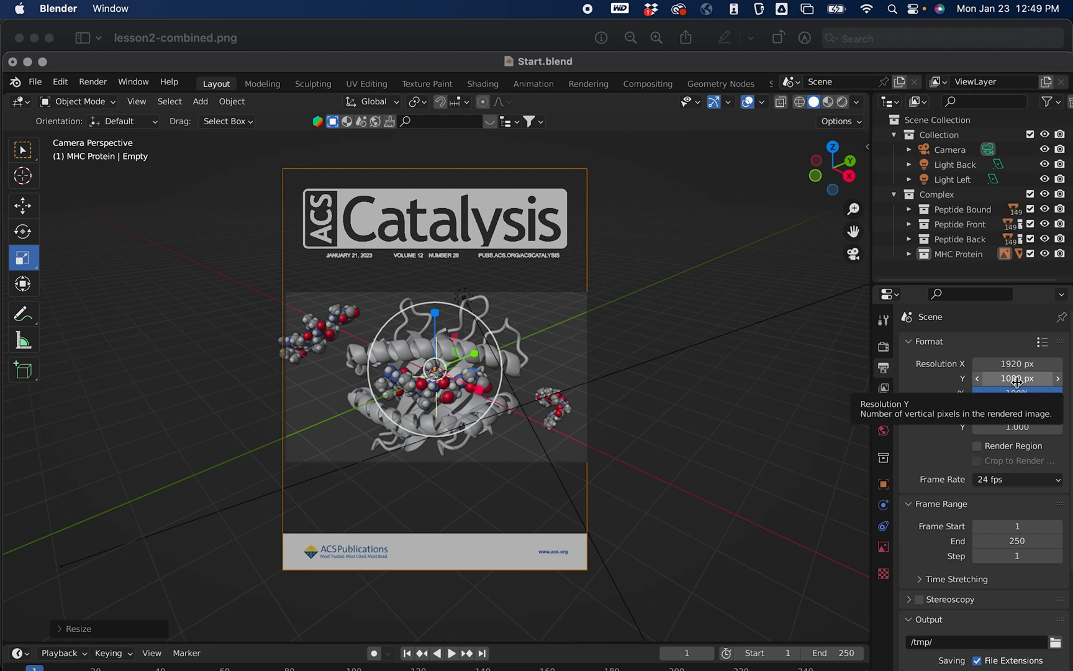
{"action": "left_click", "coordinate": [998, 377]}
{"action": "type", "text": "192"}
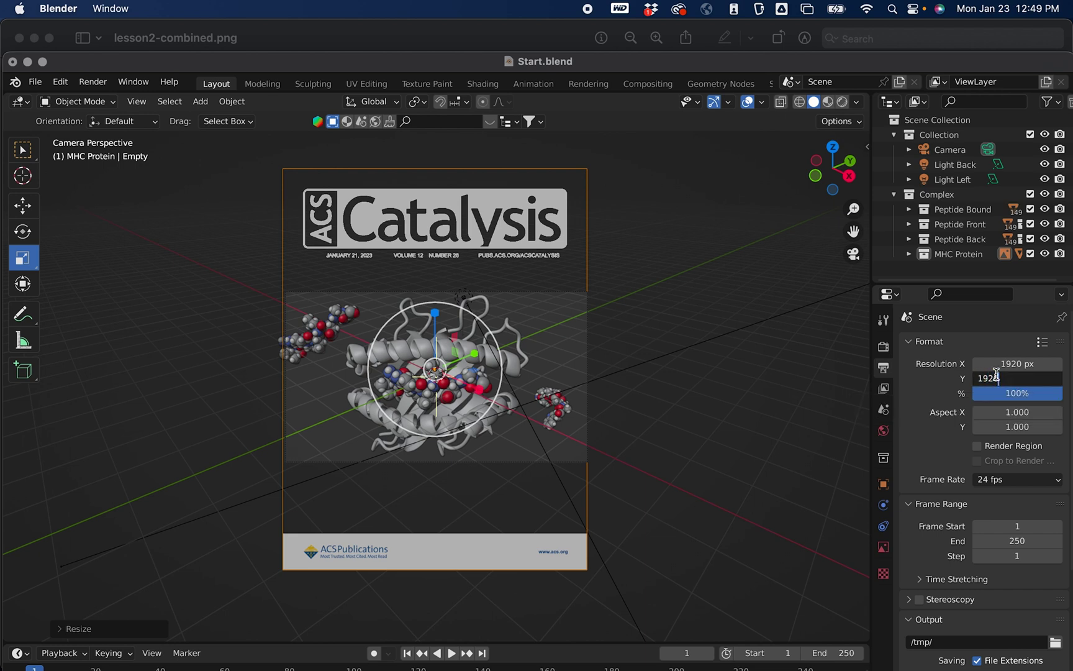
{"action": "type", "text": "0"}
{"action": "key", "text": "Return"}
{"action": "left_click", "coordinate": [1031, 363]}
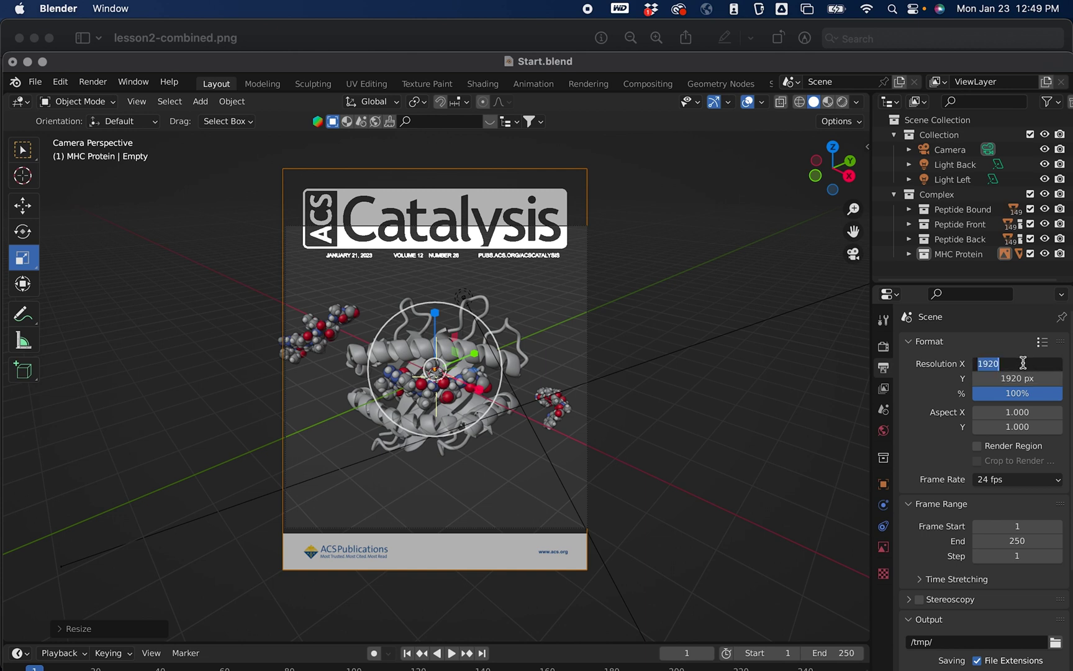
{"action": "type", "text": "1572"}
{"action": "key", "text": "Return"}
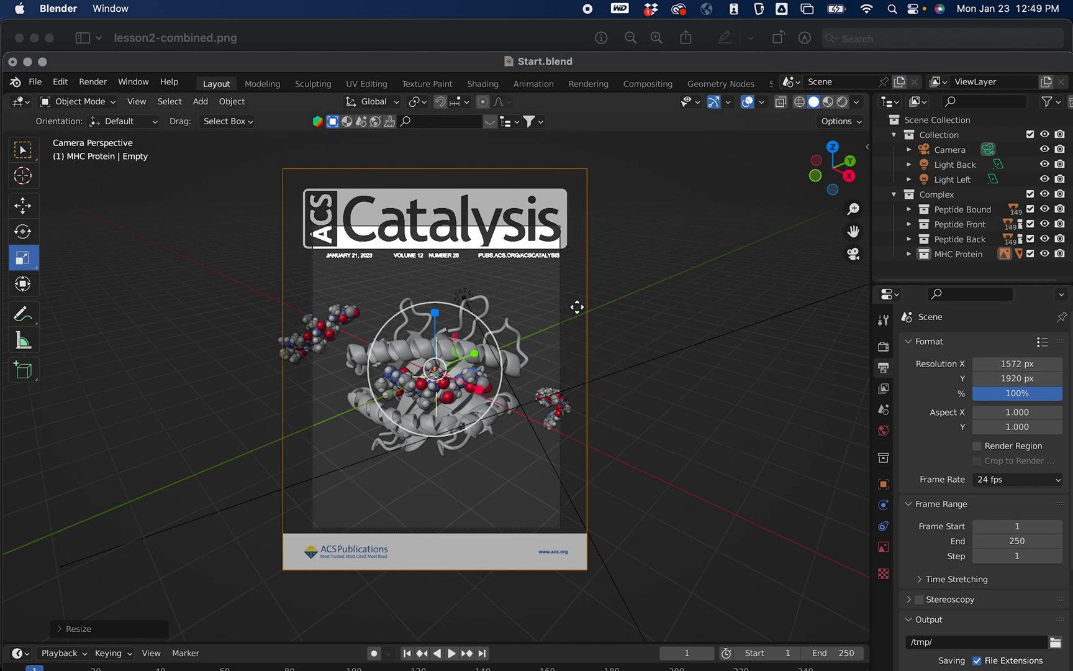
Step: Scale the cover image down to the camera frame's width and move it down so the top edges line up
{"action": "left_click_drag", "start_coordinate": [491, 337], "coordinate": [479, 339]}
{"action": "left_click", "coordinate": [23, 206]}
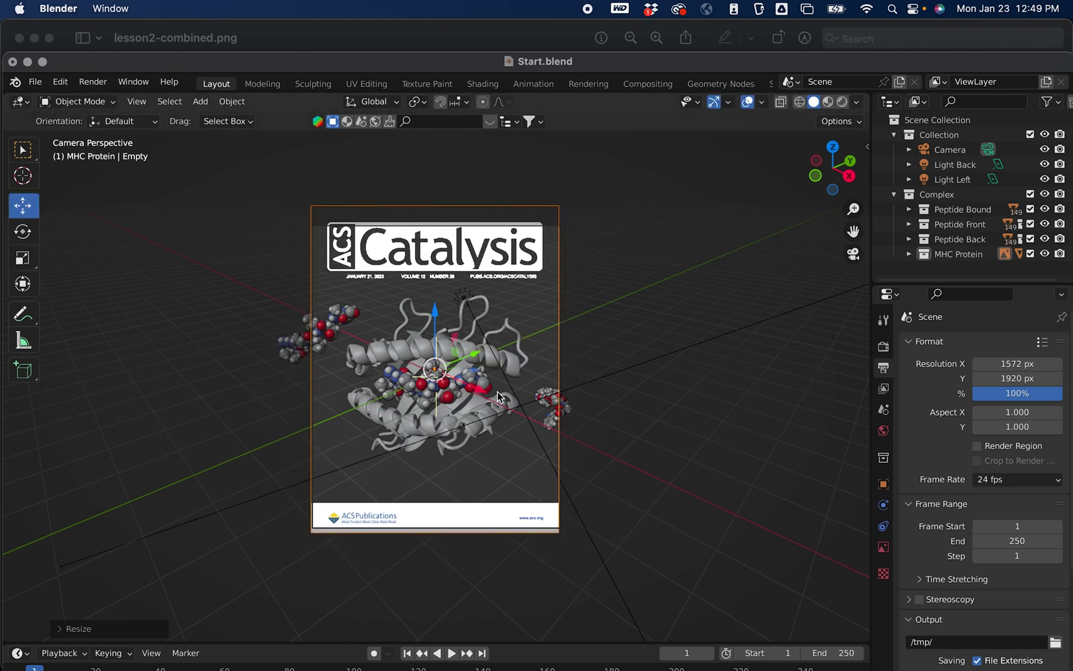
{"action": "left_click_drag", "start_coordinate": [443, 382], "coordinate": [444, 402]}
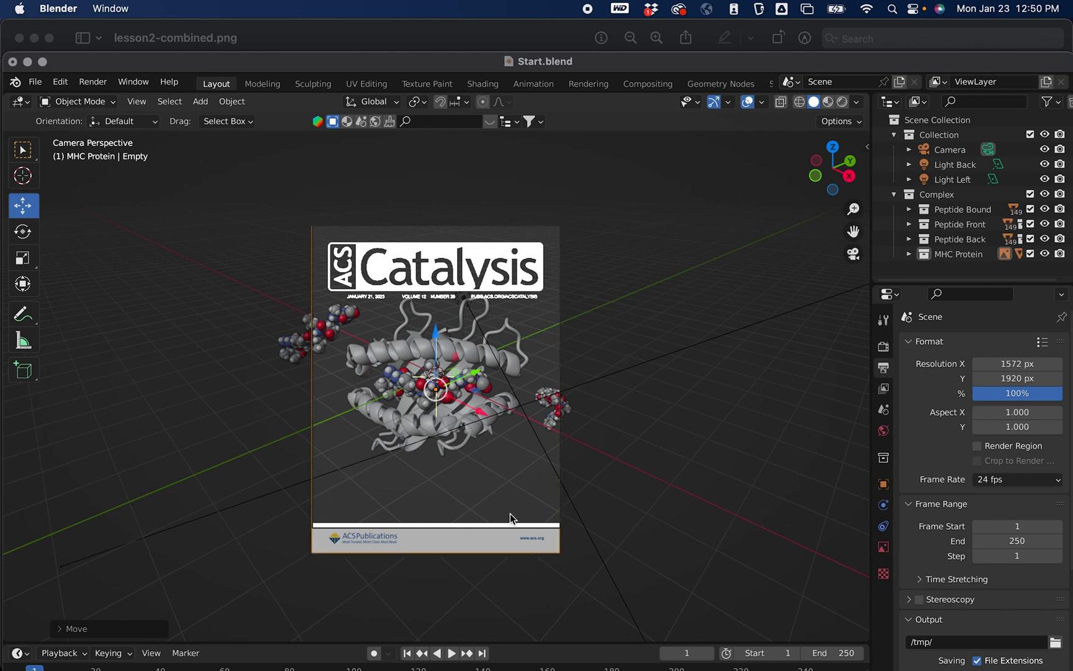
Step: Try moving the camera on its own to check whether the cover image follows, and put it back
{"action": "middle_click_drag", "start_coordinate": [609, 489], "coordinate": [542, 434]}
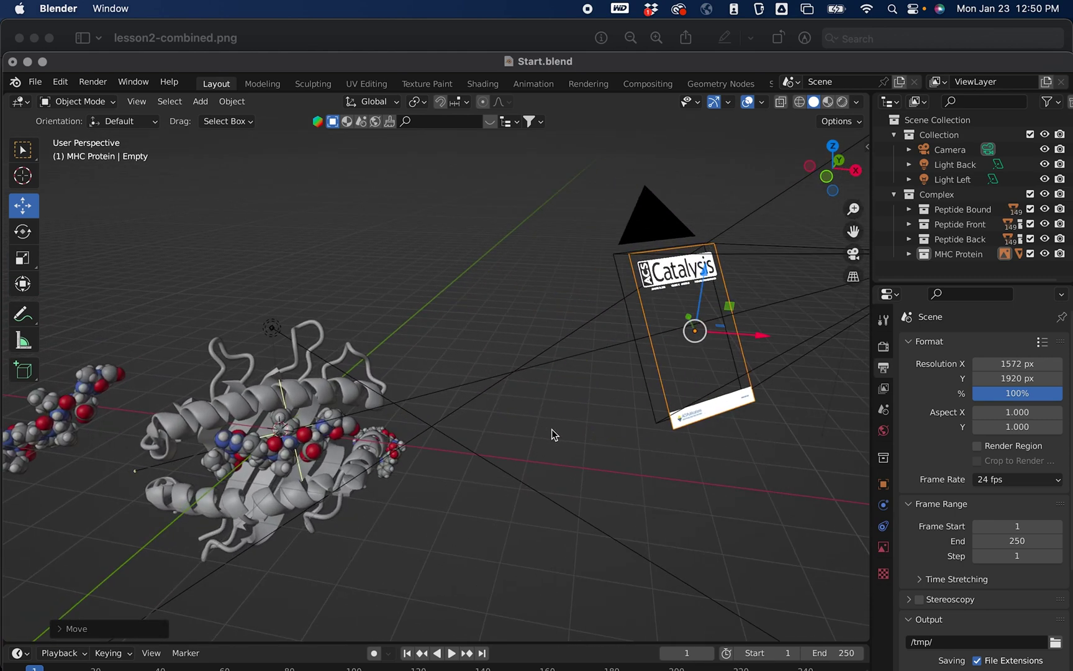
{"action": "middle_click_drag", "start_coordinate": [591, 403], "coordinate": [656, 371]}
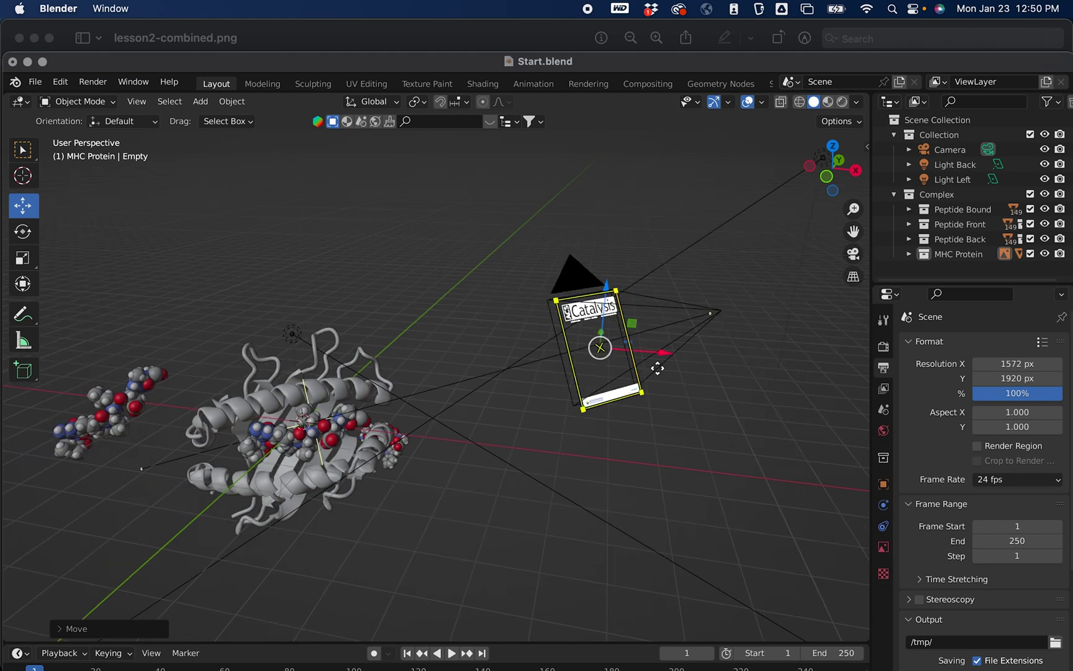
{"action": "left_click", "coordinate": [684, 327]}
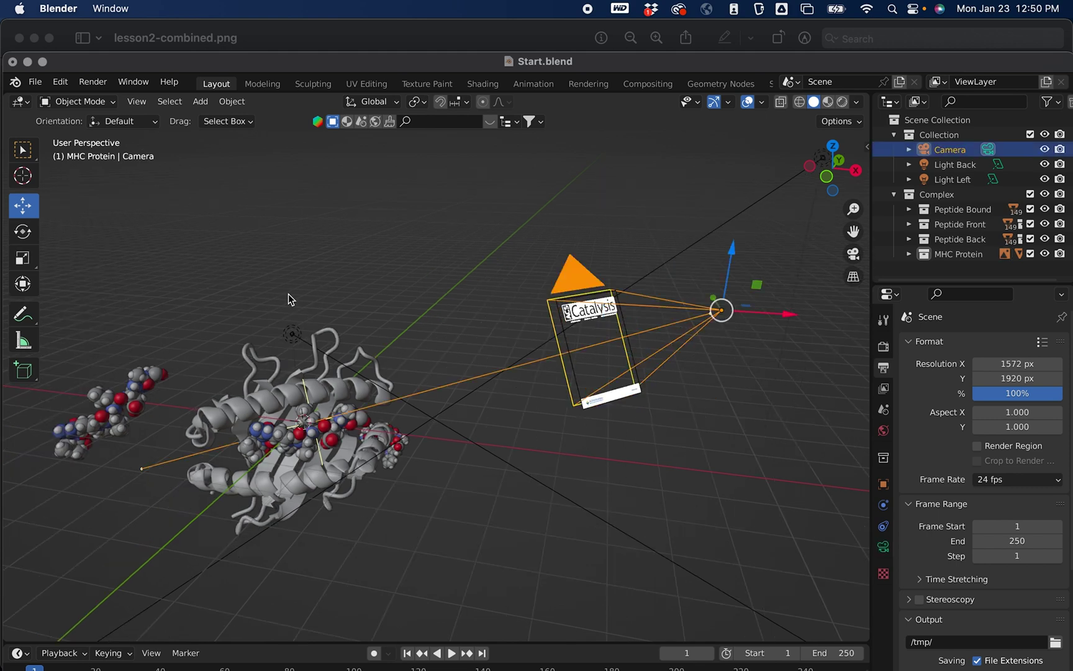
{"action": "key", "text": "g"}
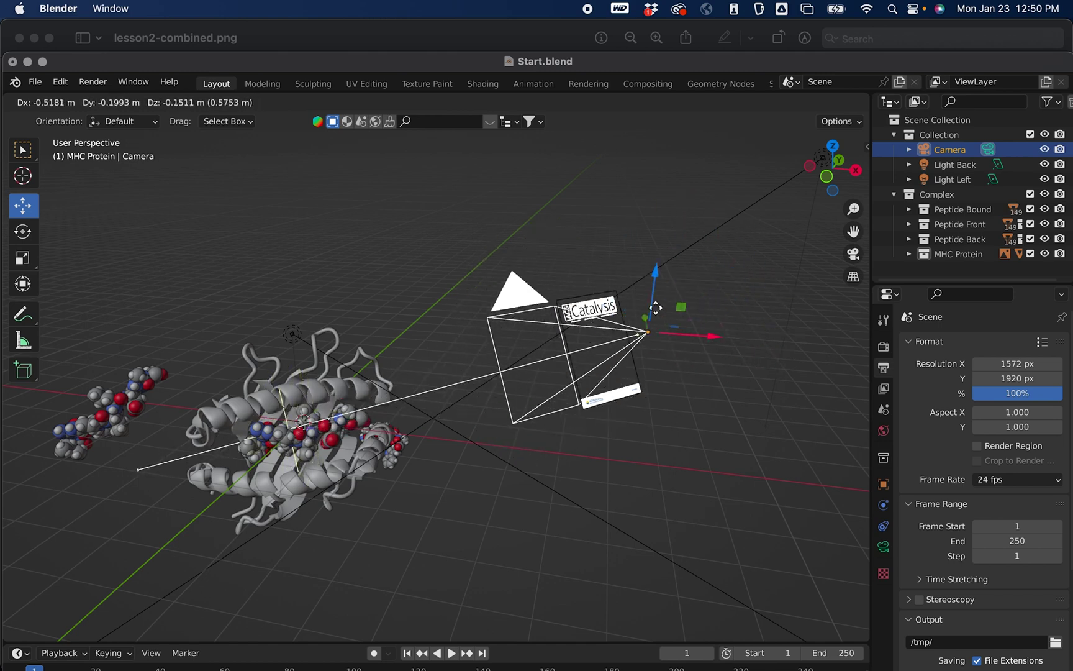
{"action": "left_click", "coordinate": [705, 306]}
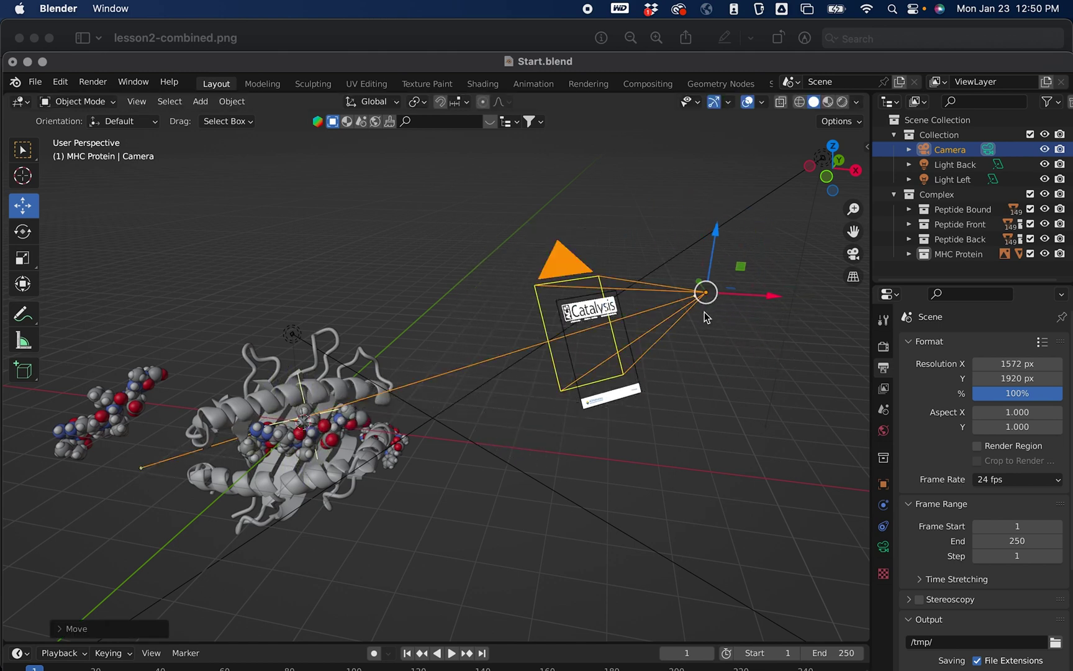
{"action": "left_click_drag", "start_coordinate": [705, 312], "coordinate": [719, 309]}
{"action": "left_click", "coordinate": [722, 373]}
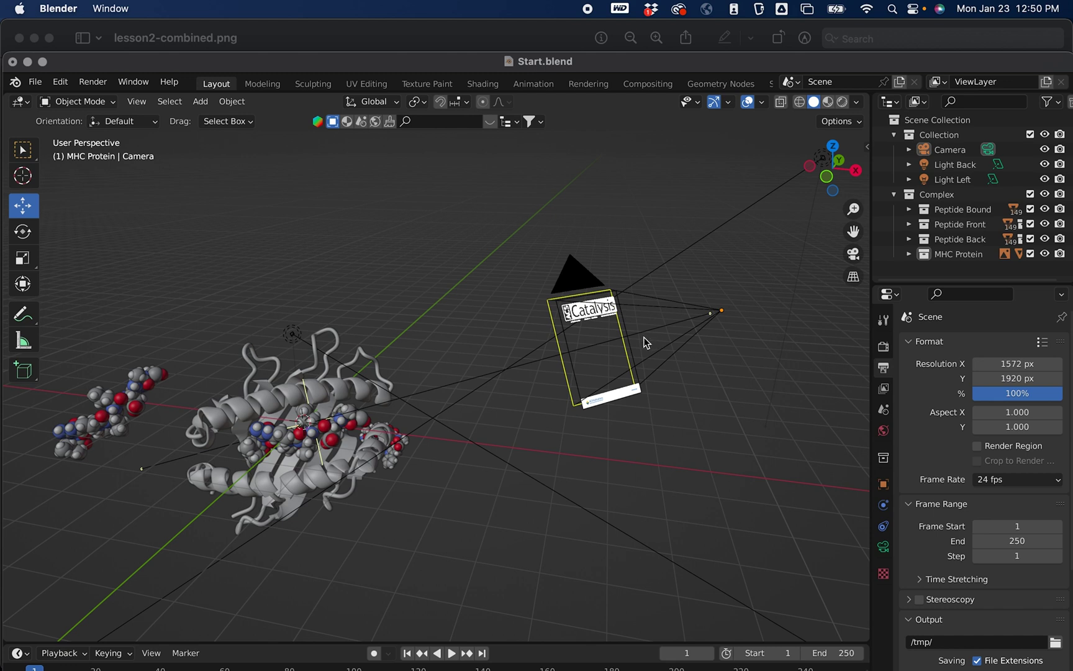
Step: Parent the cover image to the camera using the Object option, and clear the selection
{"action": "left_click", "coordinate": [605, 409]}
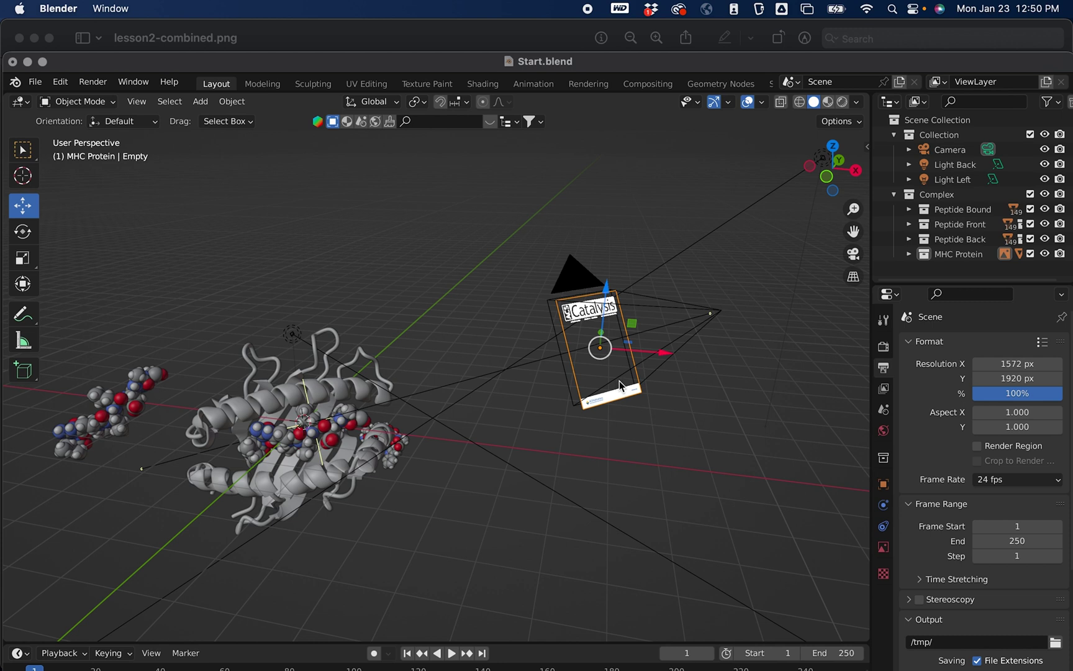
{"action": "left_click", "coordinate": [688, 311]}
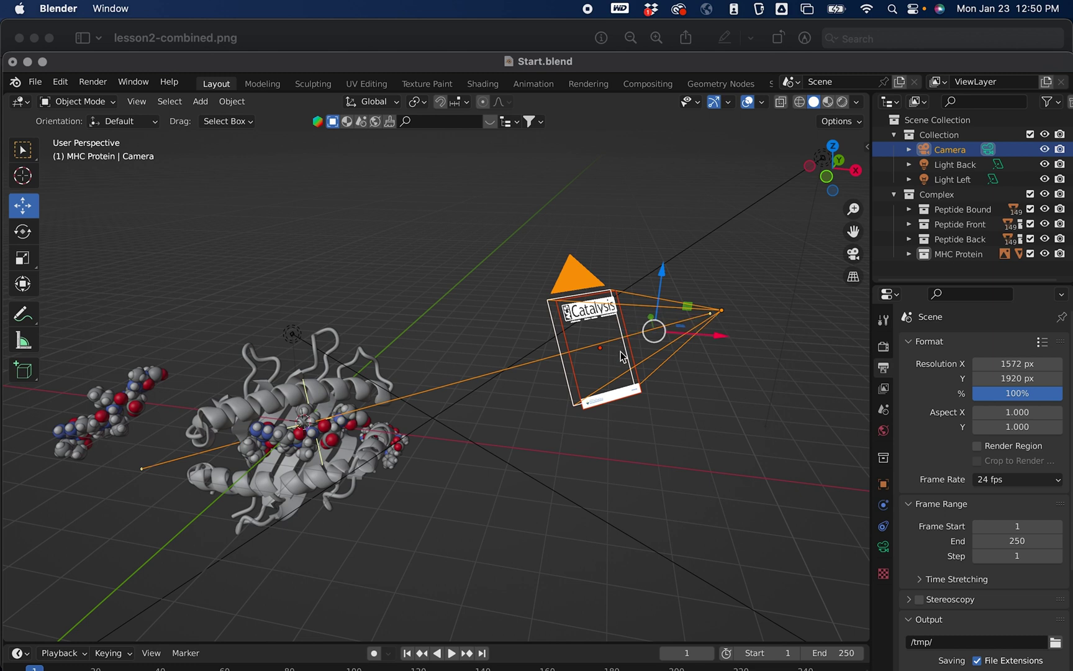
{"action": "key", "text": "ctrl+p"}
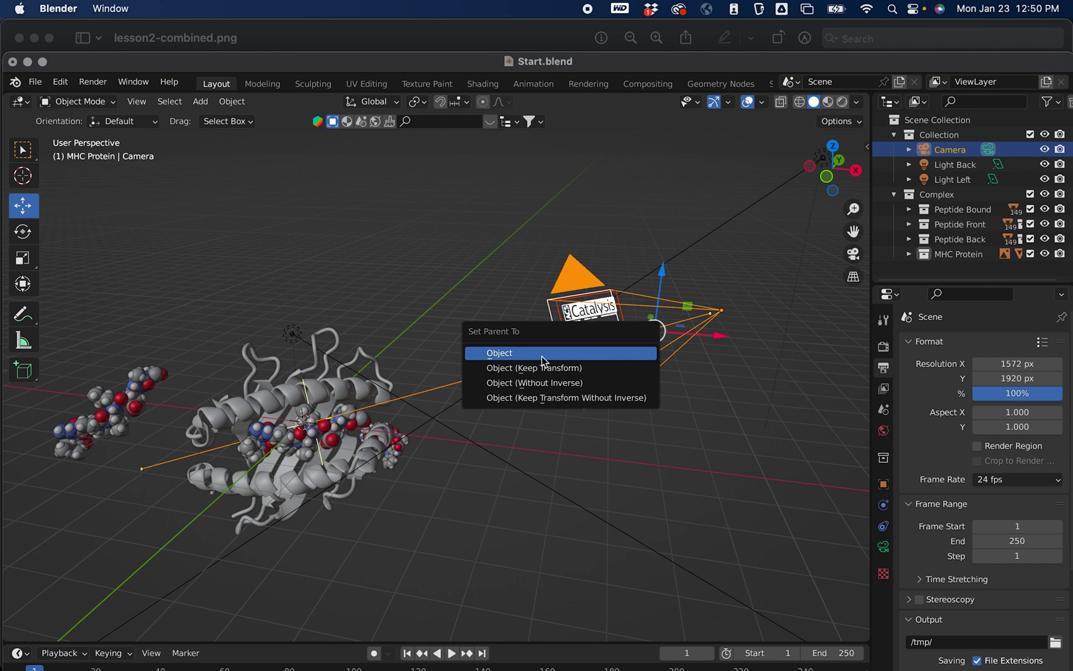
{"action": "left_click", "coordinate": [489, 355]}
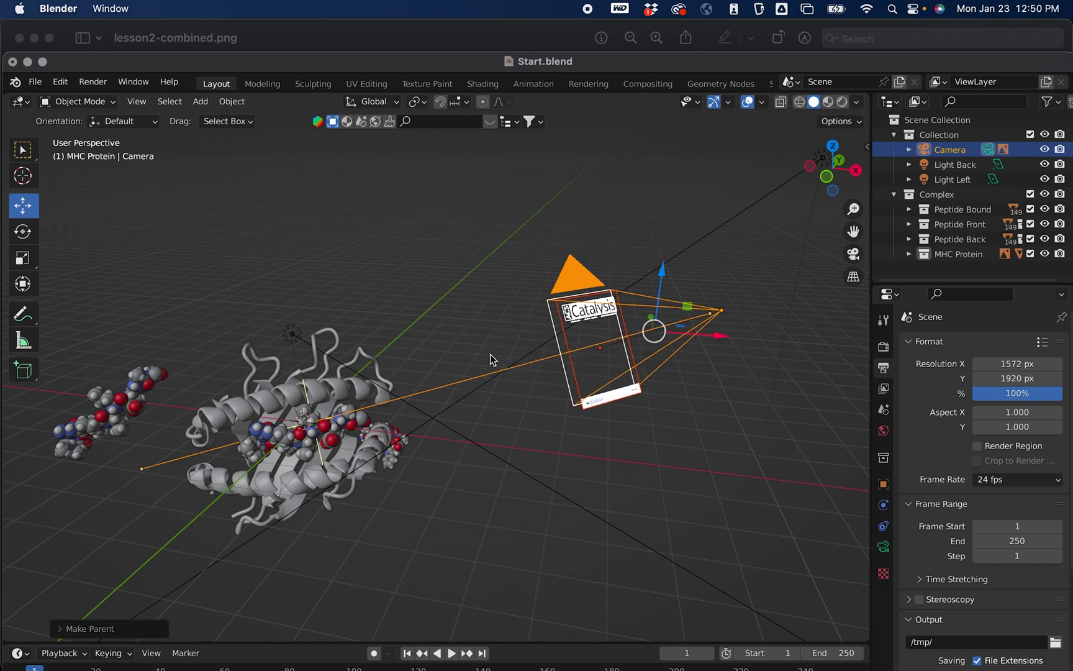
{"action": "left_click", "coordinate": [663, 370]}
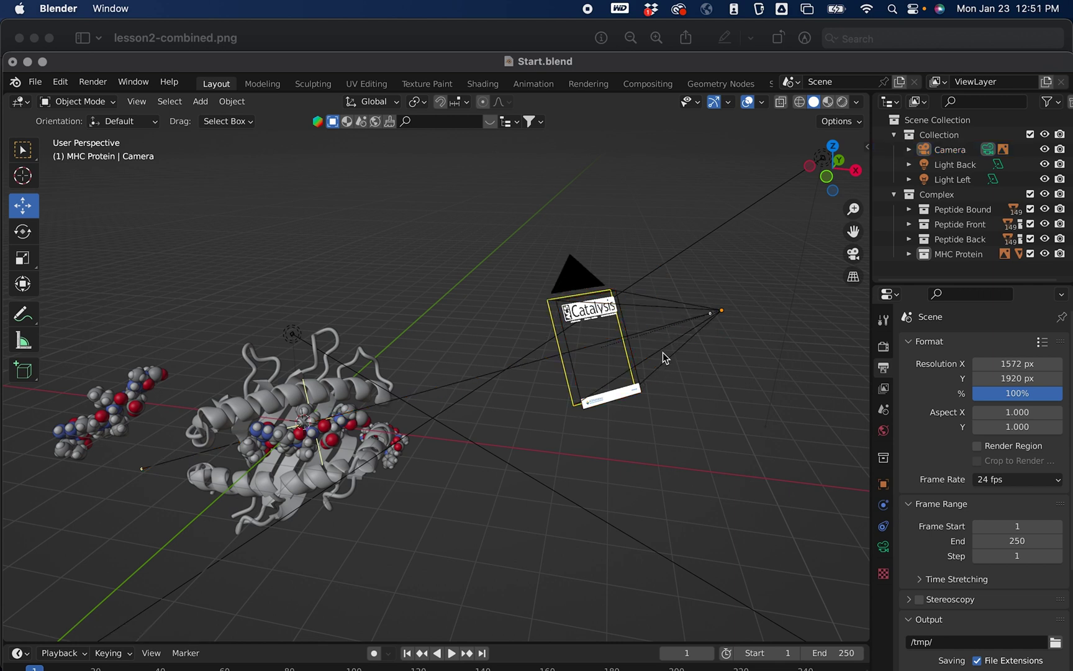
Step: Test that the cover image follows the camera without keeping the move, and check the framing through the camera
{"action": "left_click", "coordinate": [720, 311]}
{"action": "mouse_move", "coordinate": [723, 311]}
{"action": "left_mouse_down"}
{"action": "mouse_move", "coordinate": [733, 336]}
{"action": "mouse_move", "coordinate": [613, 400]}
{"action": "mouse_move", "coordinate": [594, 306]}
{"action": "mouse_move", "coordinate": [699, 304]}
{"action": "mouse_move", "coordinate": [676, 419]}
{"action": "mouse_move", "coordinate": [621, 318]}
{"action": "mouse_move", "coordinate": [720, 361]}
{"action": "mouse_move", "coordinate": [715, 372]}
{"action": "mouse_move", "coordinate": [707, 319]}
{"action": "left_mouse_up"}
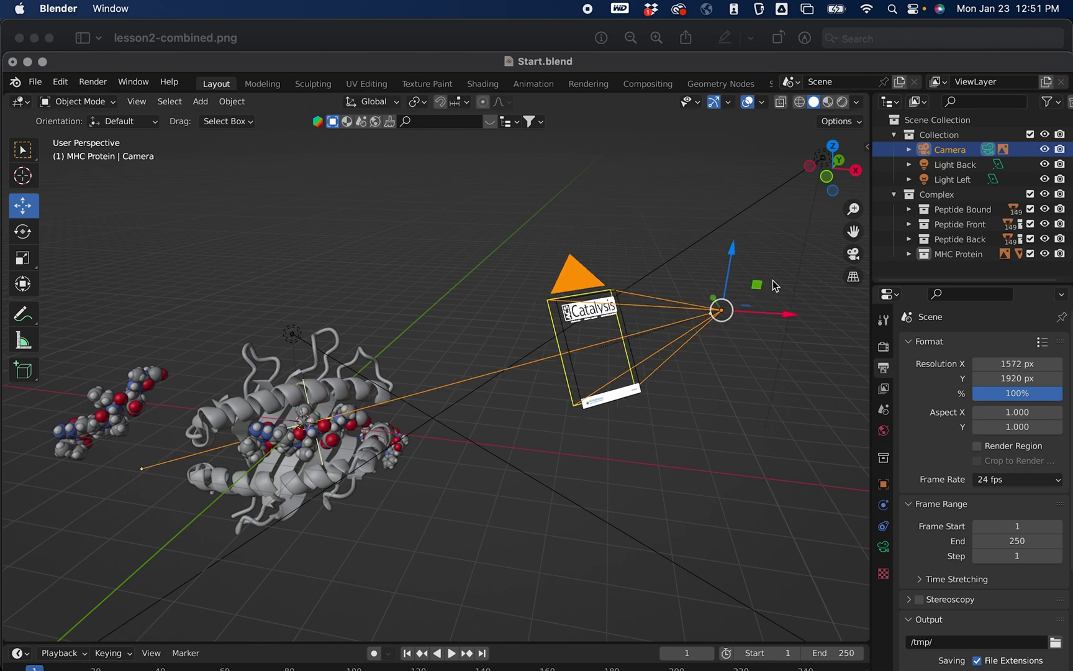
{"action": "left_click", "coordinate": [852, 254]}
{"action": "scroll", "coordinate": [382, 432], "scroll_direction": "up", "scroll_amount": 3}
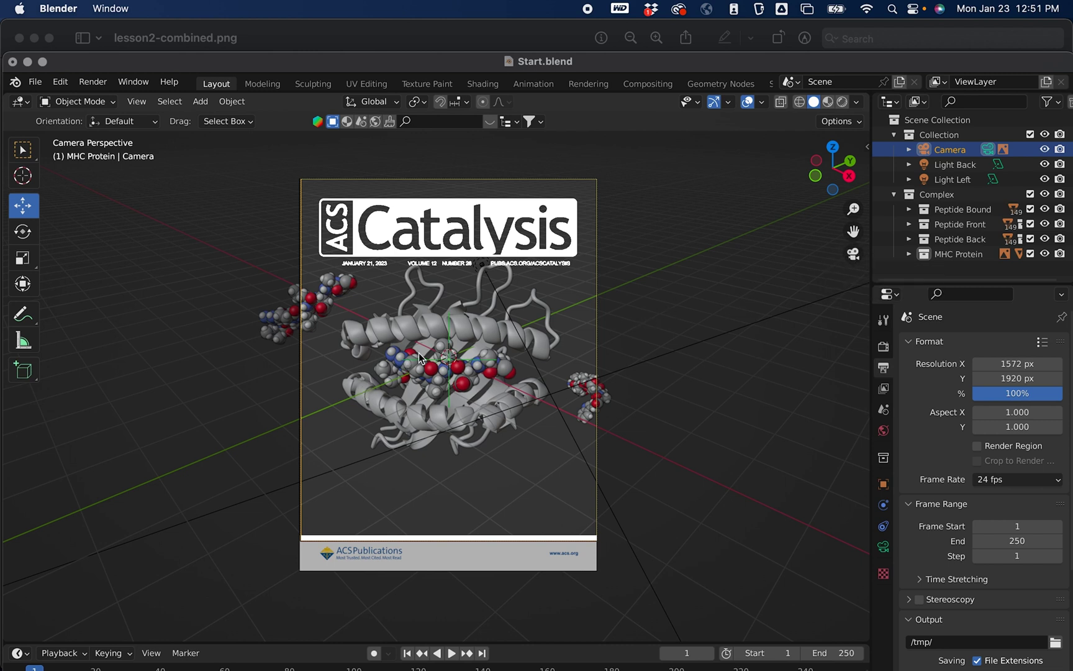
{"action": "left_click_drag", "start_coordinate": [420, 357], "coordinate": [418, 331]}
Step: Reframe the shot with Camera to View locked so the protein sits lower beneath the cover title, and release the lock
{"action": "left_click", "coordinate": [868, 146]}
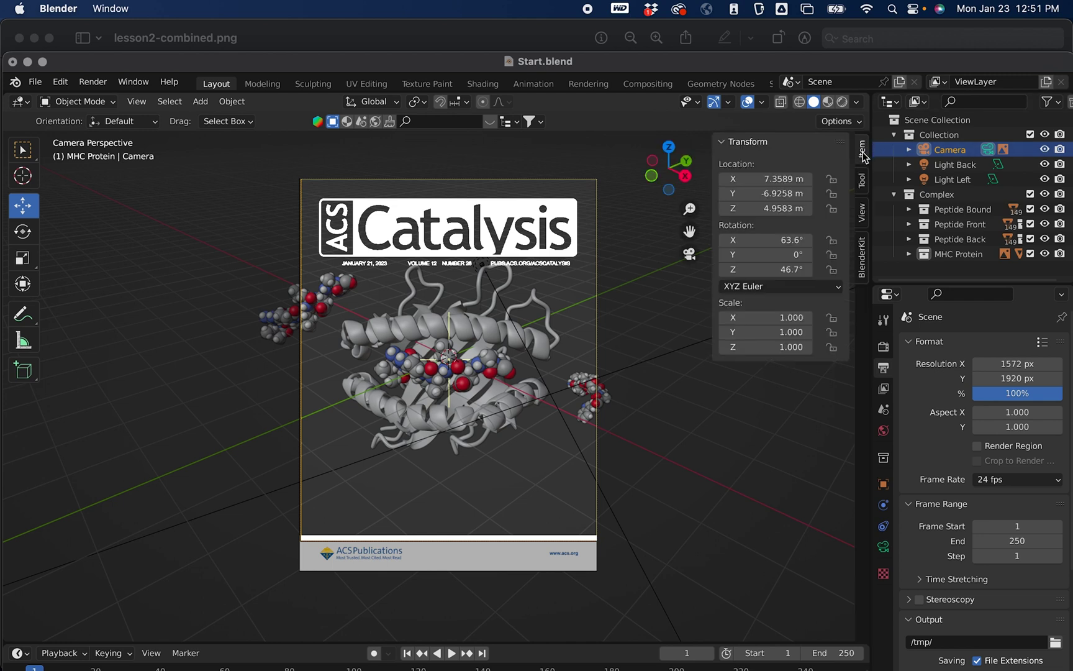
{"action": "left_click", "coordinate": [863, 214]}
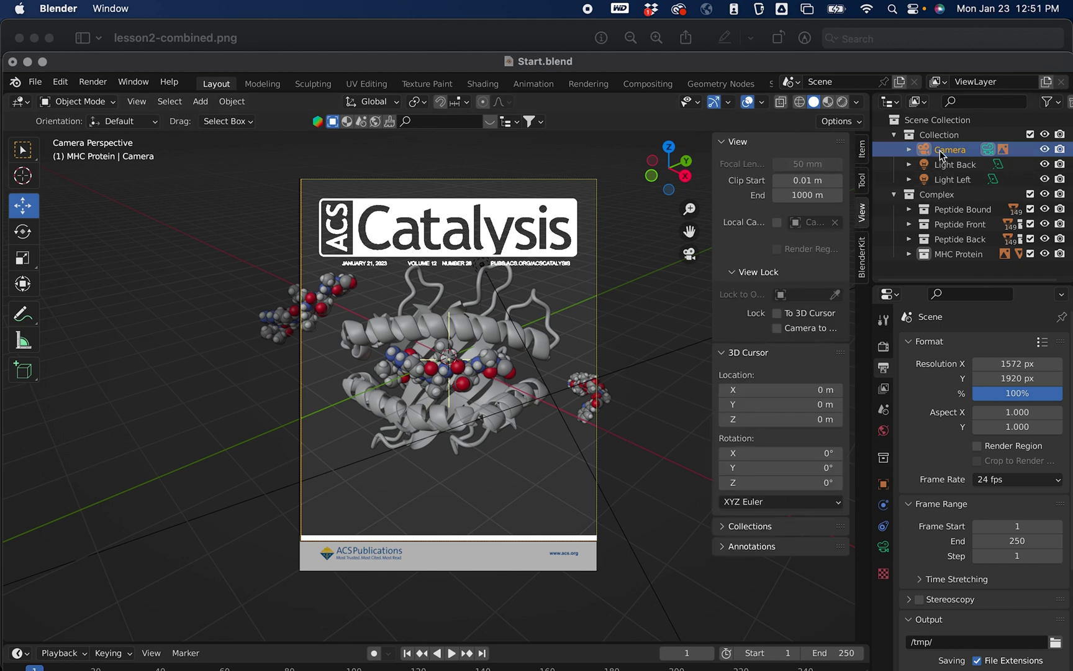
{"action": "left_click_drag", "start_coordinate": [710, 326], "coordinate": [680, 337]}
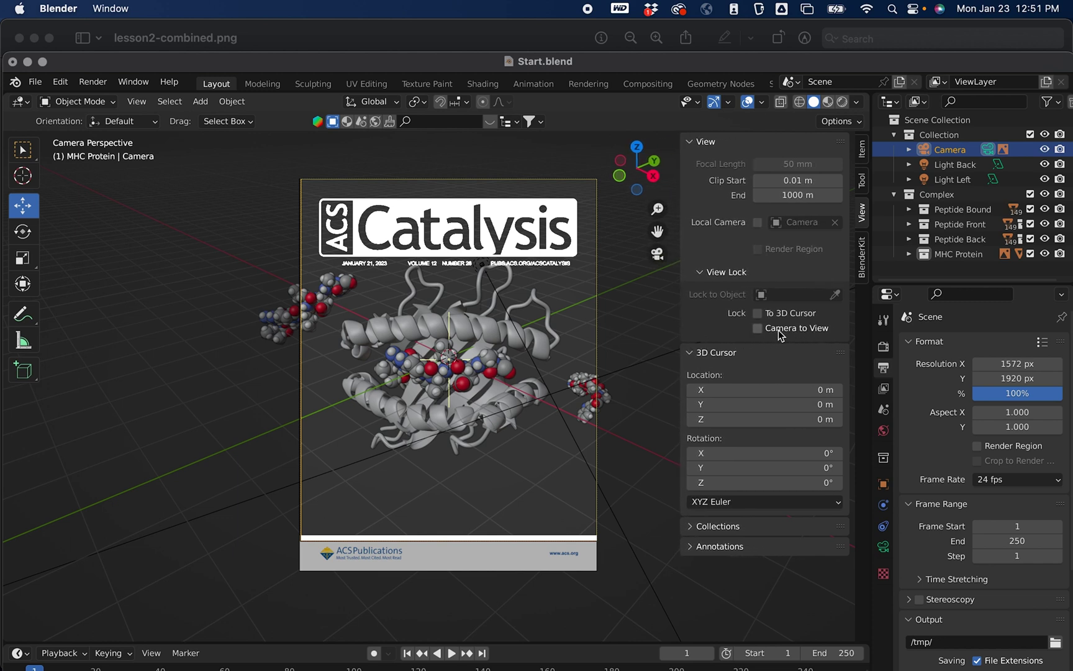
{"action": "left_click", "coordinate": [757, 329]}
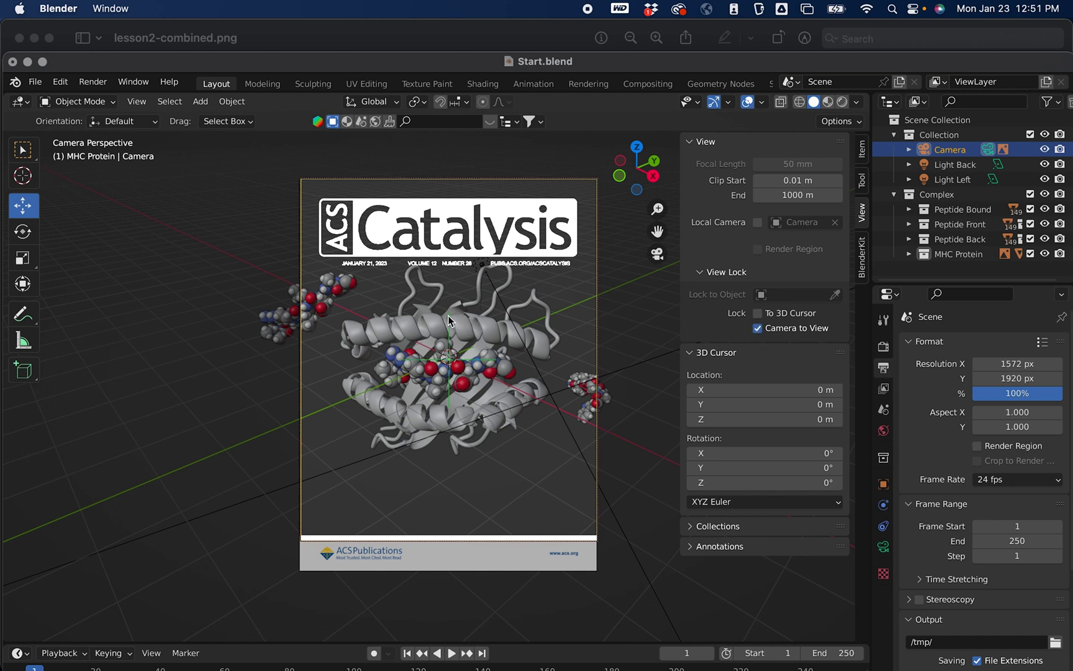
{"action": "middle_click_drag", "start_coordinate": [443, 322], "coordinate": [443, 367]}
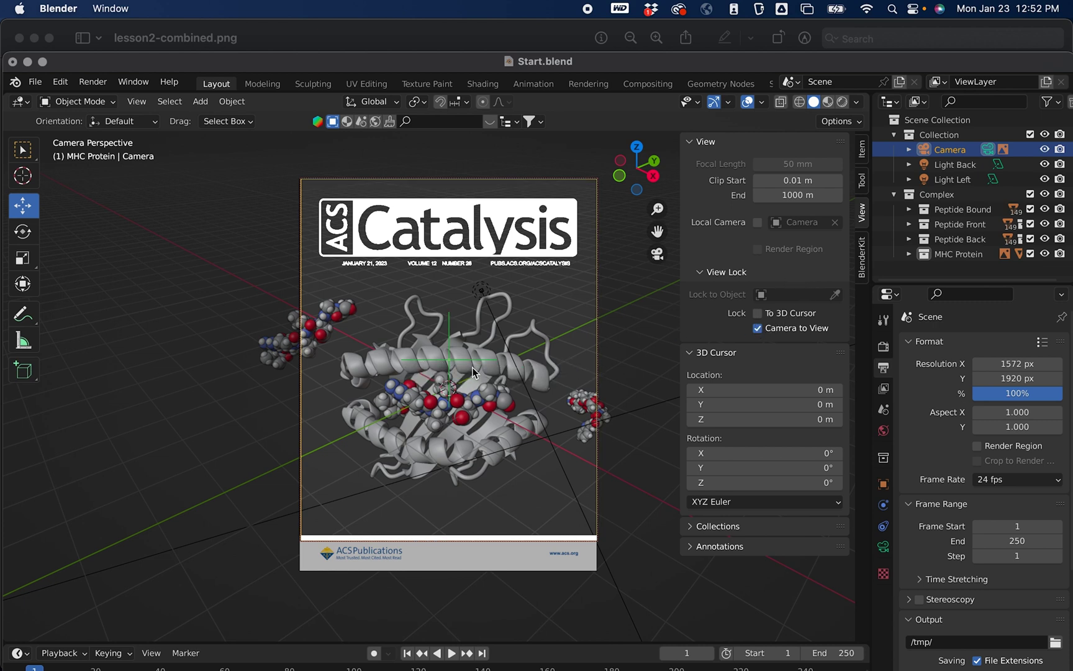
{"action": "left_click", "coordinate": [758, 329]}
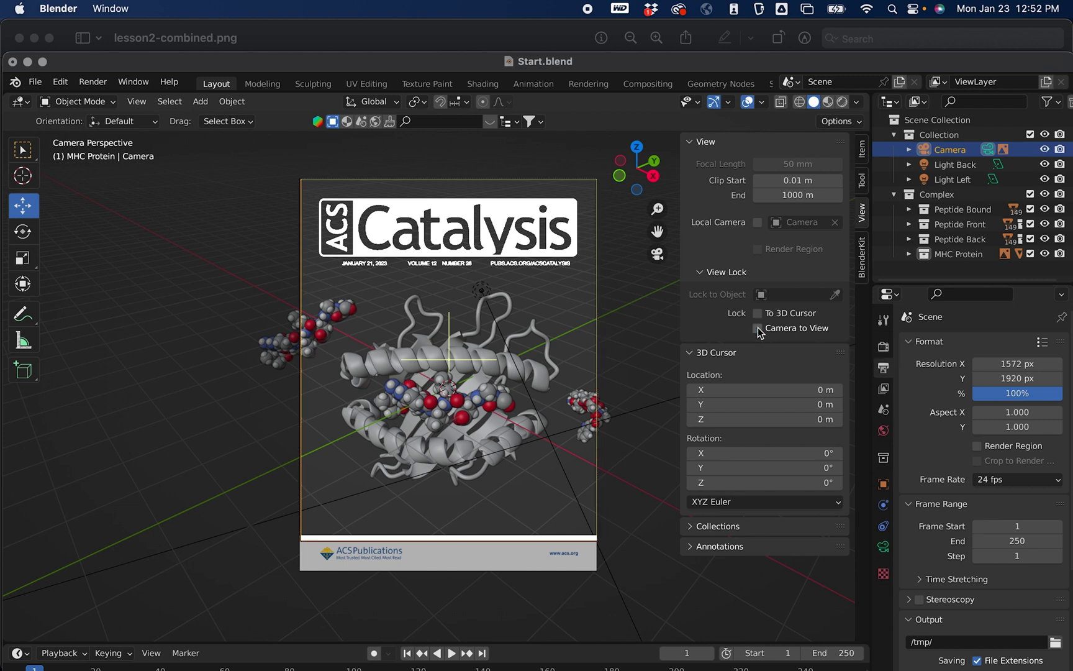
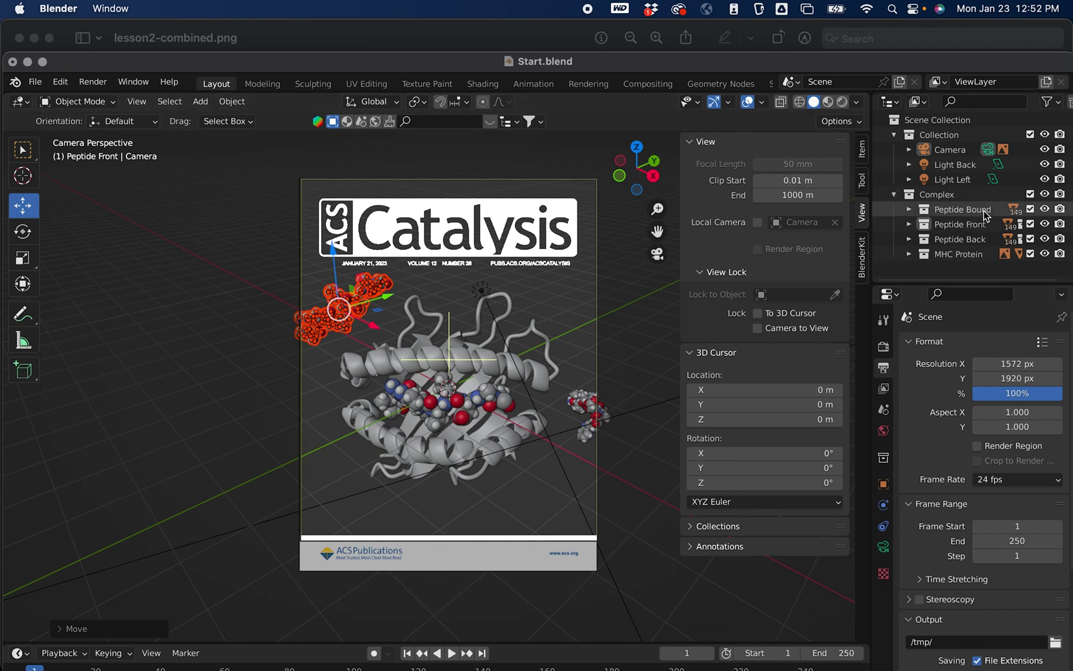
Step: Move all Peptide Back objects into the lower-right area of the cover frame and rotate them for a better angle
{"action": "left_click", "coordinate": [948, 241]}
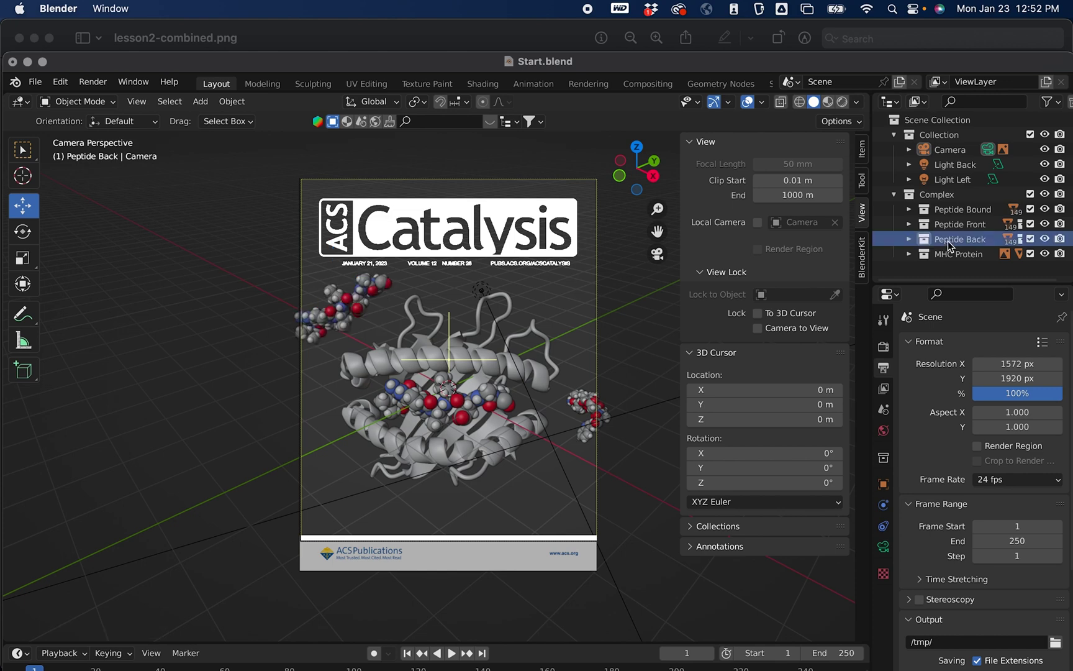
{"action": "right_click", "coordinate": [948, 240]}
{"action": "left_click", "coordinate": [949, 240]}
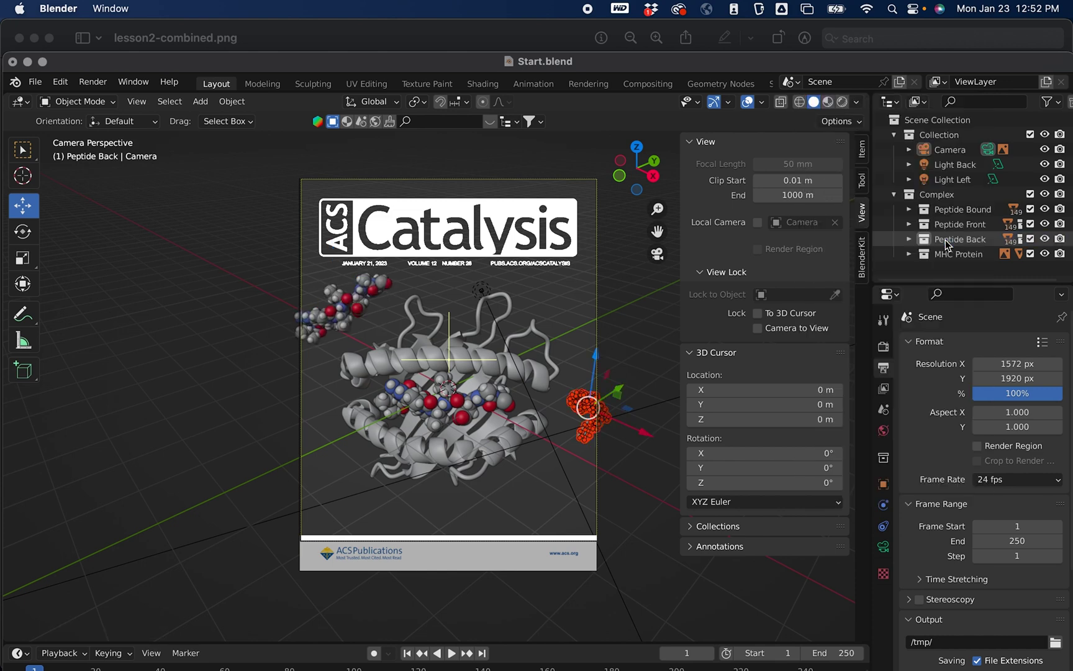
{"action": "left_click_drag", "start_coordinate": [586, 421], "coordinate": [562, 465]}
{"action": "left_click", "coordinate": [26, 232]}
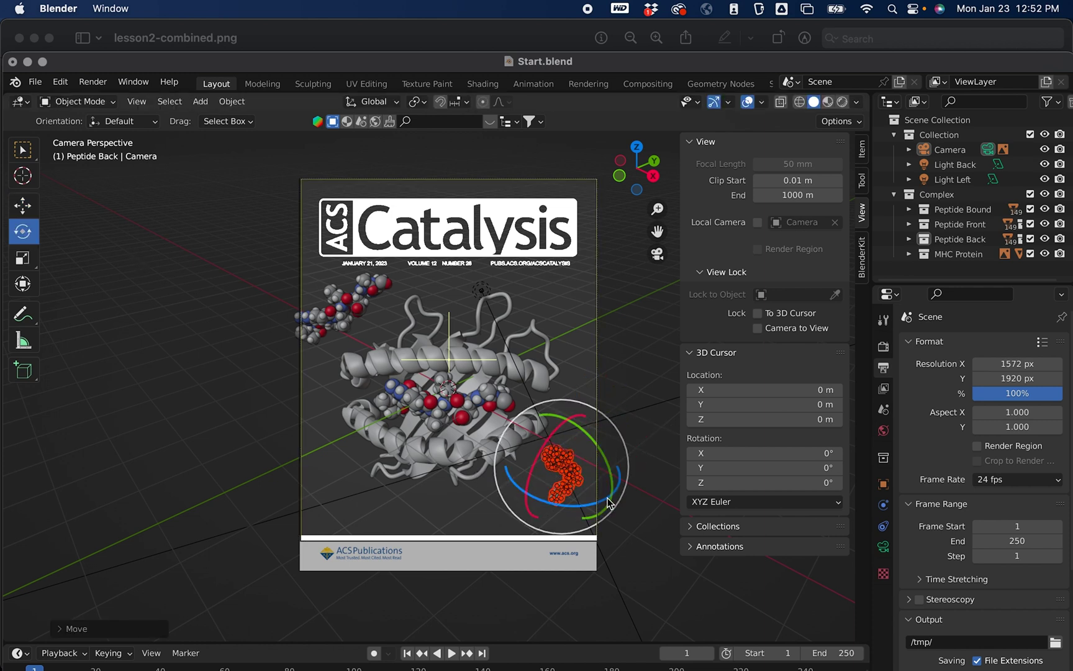
{"action": "left_click_drag", "start_coordinate": [562, 475], "coordinate": [584, 447]}
{"action": "left_click", "coordinate": [634, 555]}
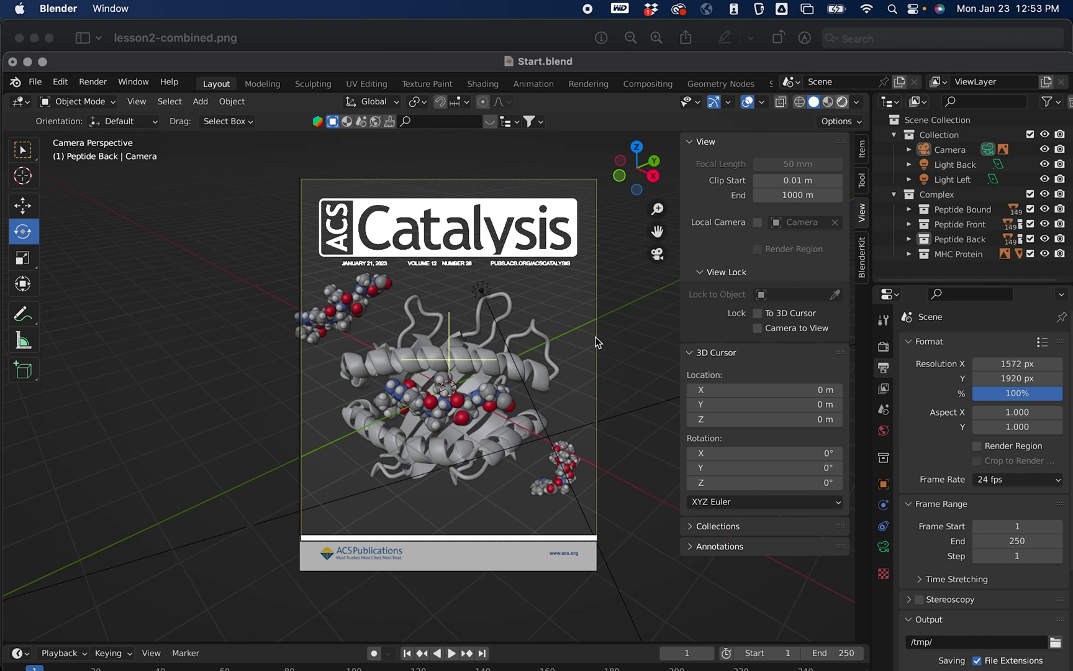
Step: Preview the scene in rendered shading and examine from the side how far the back peptide sits from the protein
{"action": "key", "text": "z"}
{"action": "key", "text": "8"}
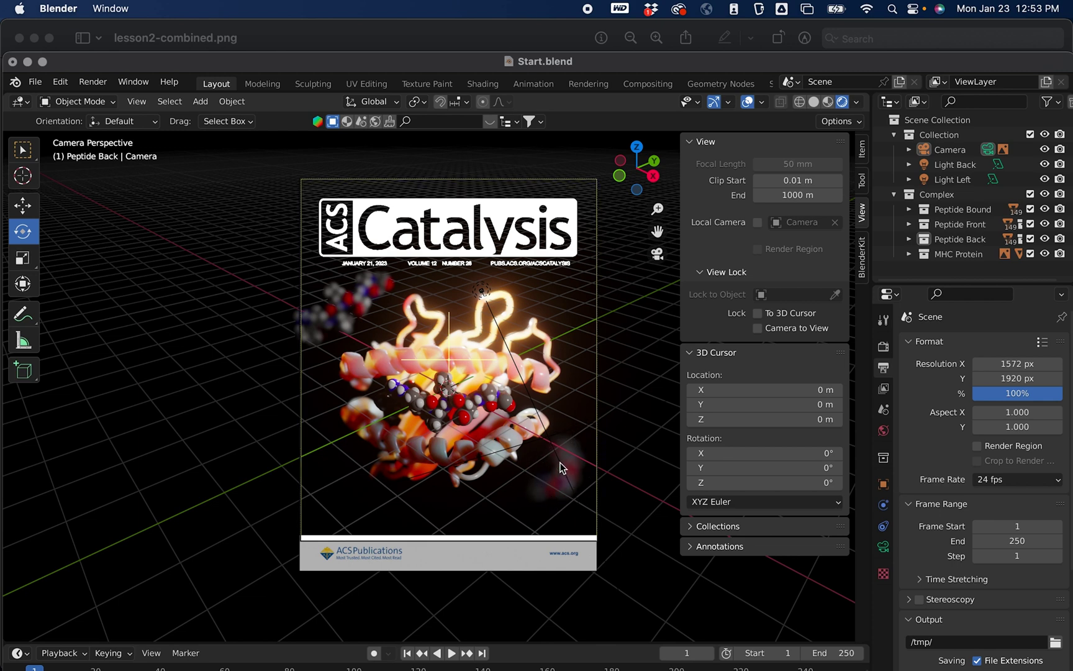
{"action": "scroll", "coordinate": [602, 406], "scroll_direction": "down", "scroll_amount": 2}
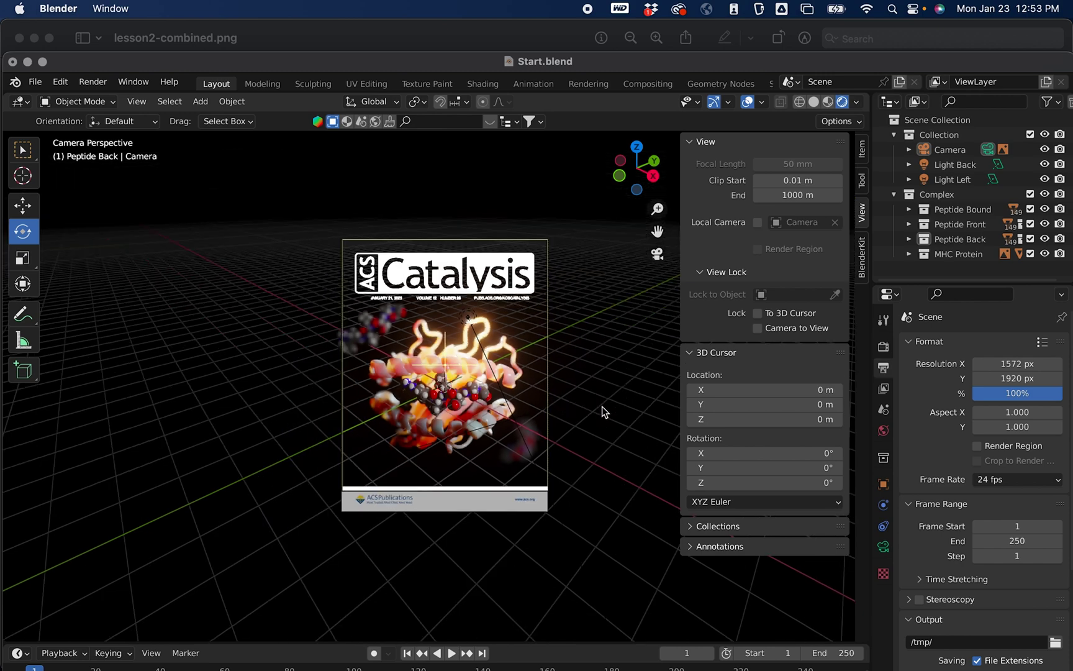
{"action": "scroll", "coordinate": [582, 407], "scroll_direction": "left", "scroll_amount": 10}
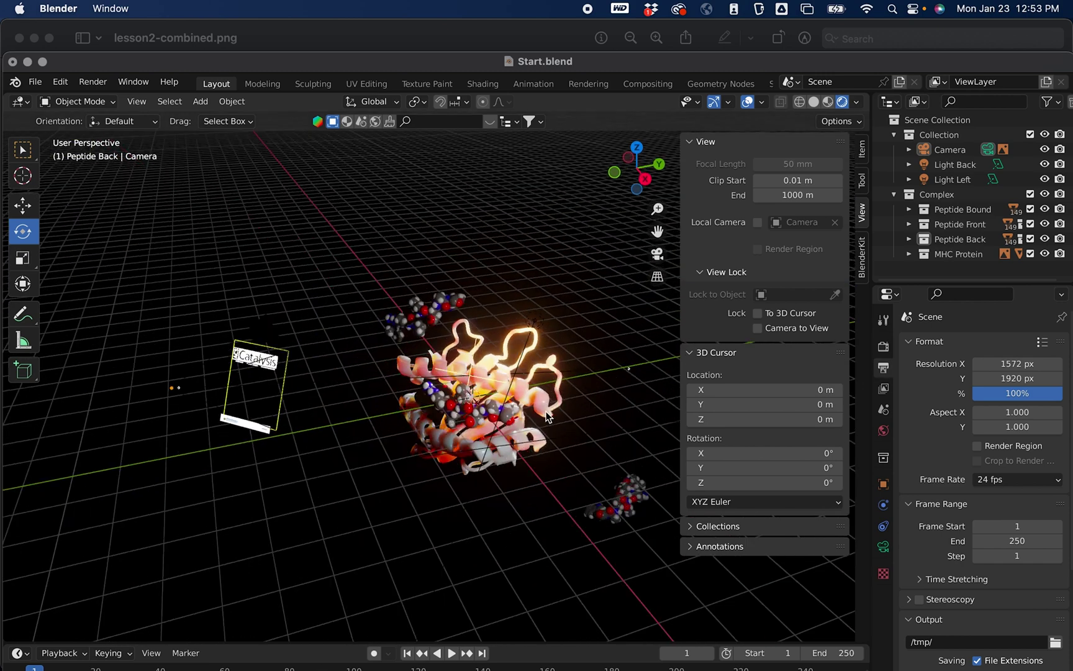
{"action": "scroll", "coordinate": [526, 399], "scroll_direction": "up", "scroll_amount": 5}
{"action": "scroll", "coordinate": [513, 404], "scroll_direction": "up", "scroll_amount": 5}
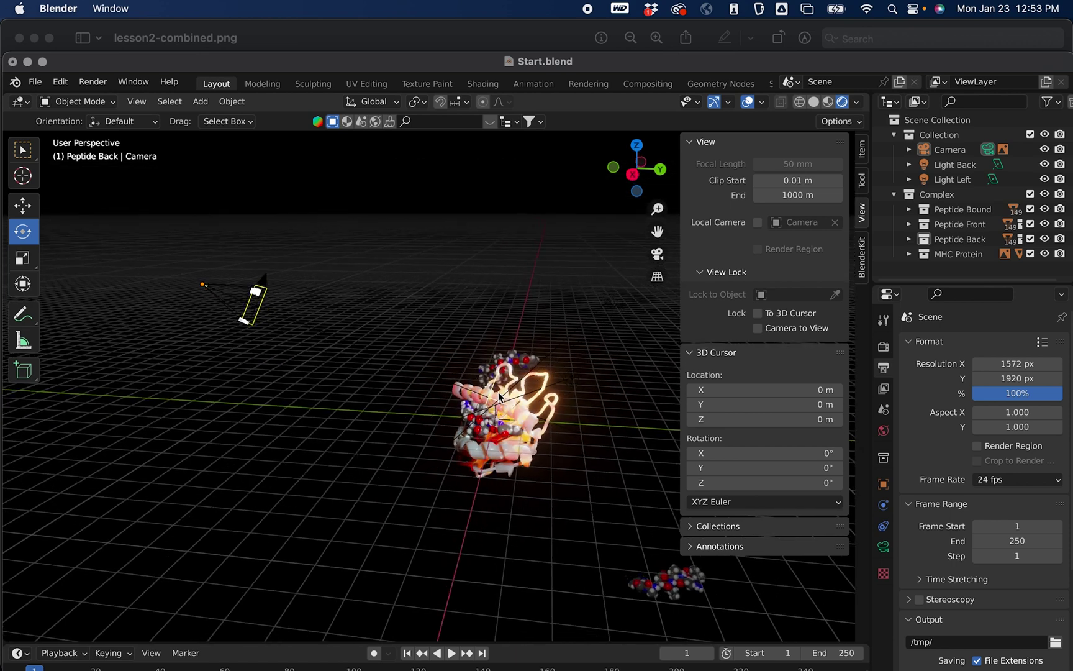
{"action": "scroll", "coordinate": [488, 388], "scroll_direction": "up", "scroll_amount": 3}
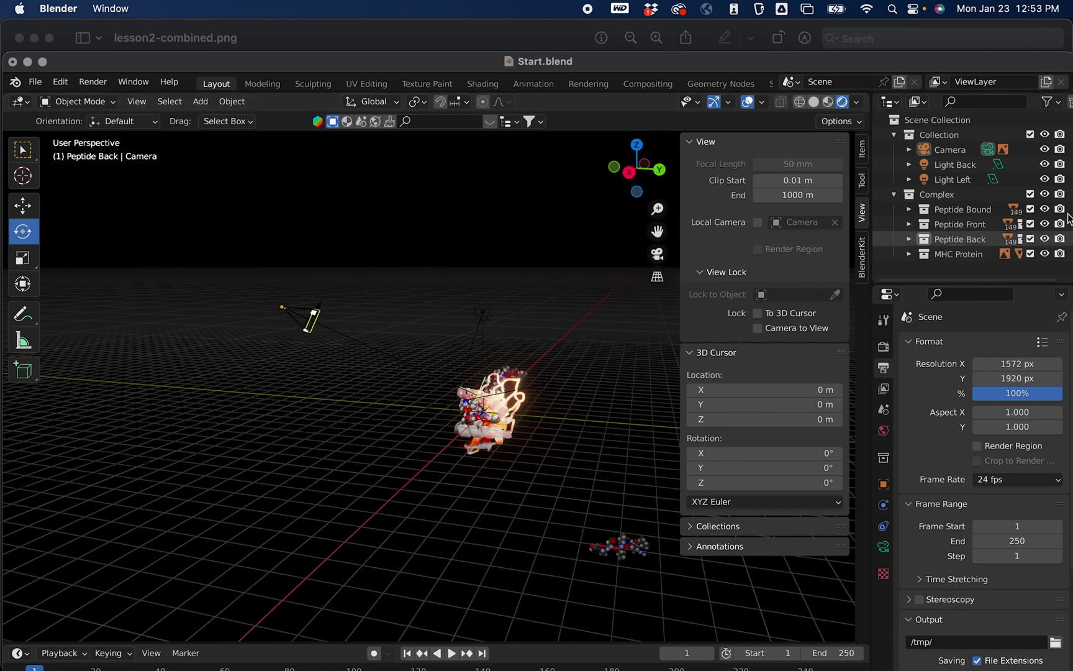
Step: Bring the Peptide Back objects nearer the protein and place them in the cover's lower-right corner as seen through the camera
{"action": "left_click", "coordinate": [973, 241]}
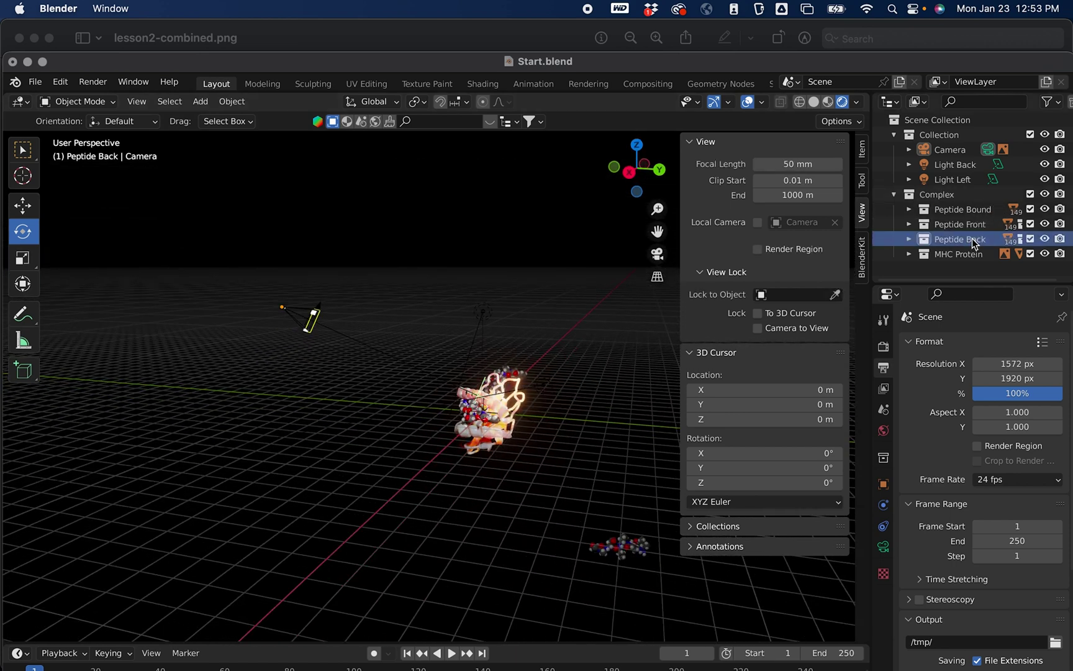
{"action": "right_click", "coordinate": [972, 238]}
{"action": "left_click", "coordinate": [972, 238]}
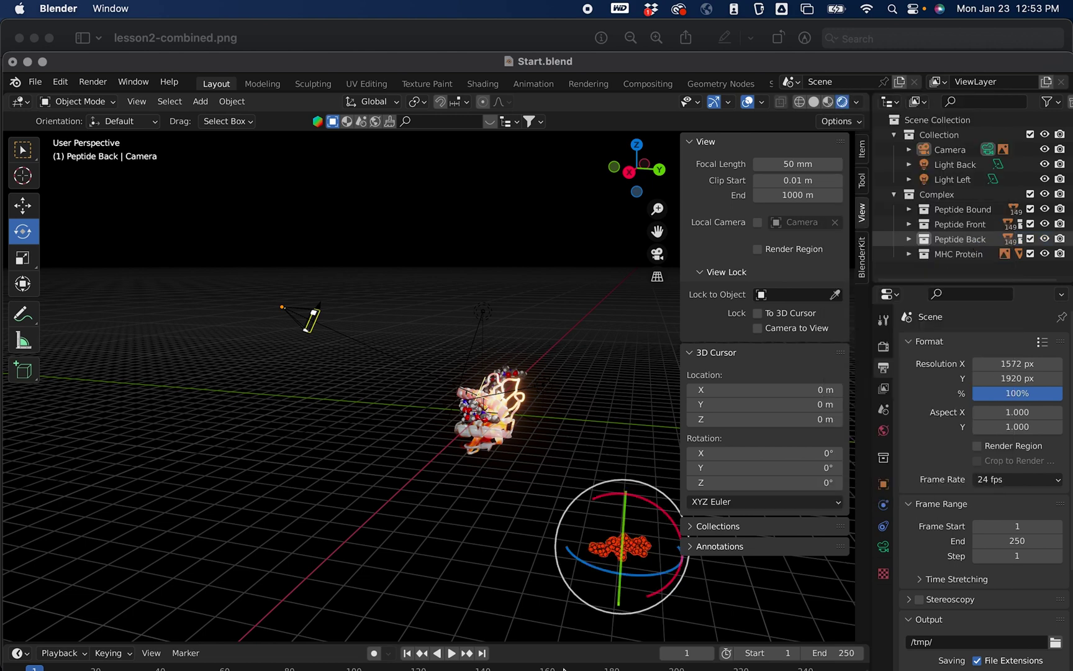
{"action": "left_click", "coordinate": [19, 205]}
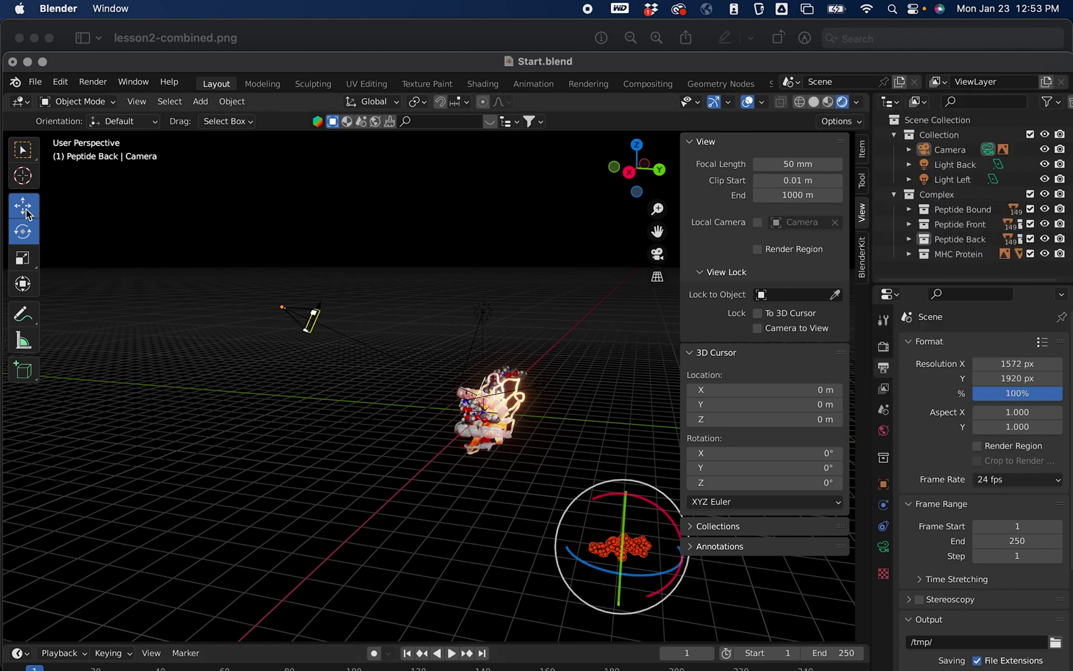
{"action": "left_click_drag", "start_coordinate": [608, 550], "coordinate": [555, 491]}
{"action": "left_click", "coordinate": [657, 254]}
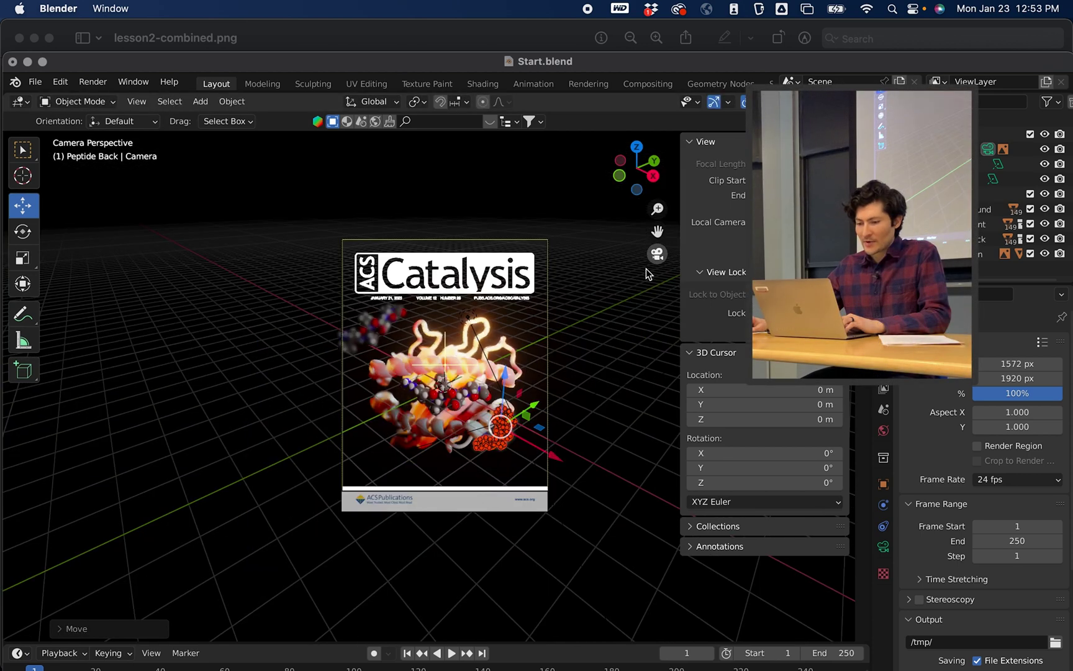
{"action": "left_click_drag", "start_coordinate": [517, 429], "coordinate": [538, 449]}
{"action": "left_click", "coordinate": [520, 556]}
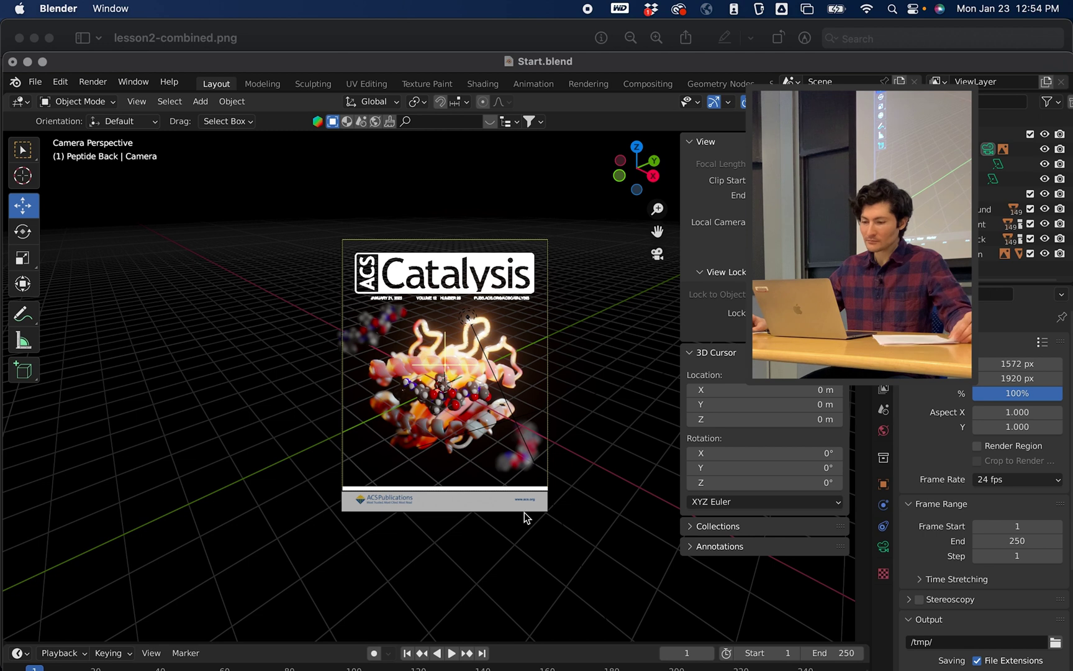
Step: Render the current frame as a still image
{"action": "left_click", "coordinate": [92, 81]}
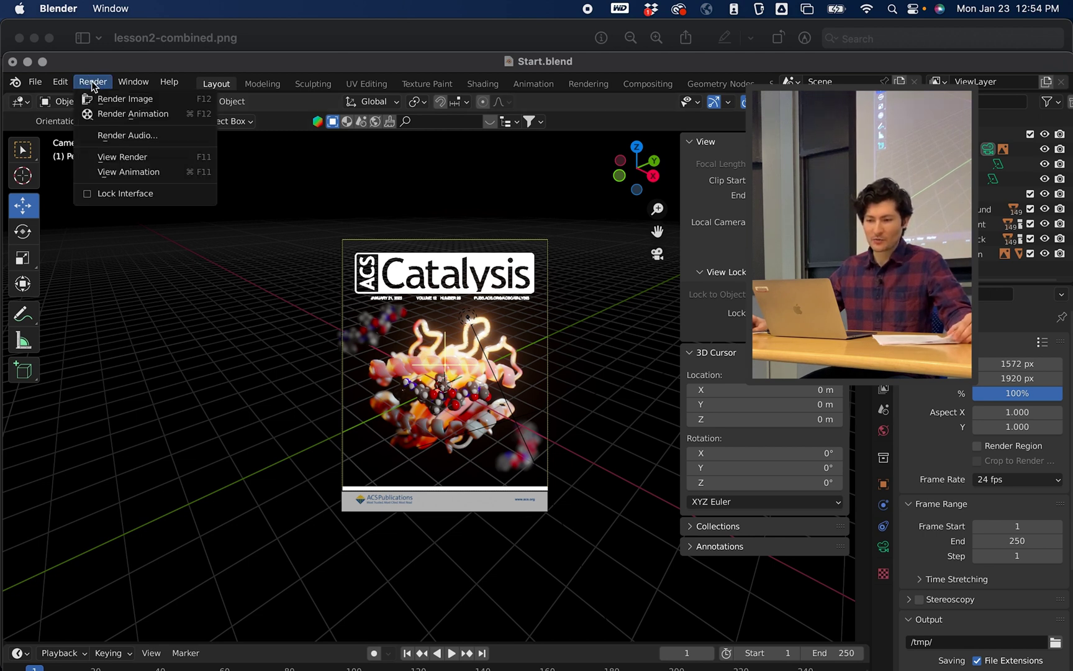
{"action": "key", "text": "Escape"}
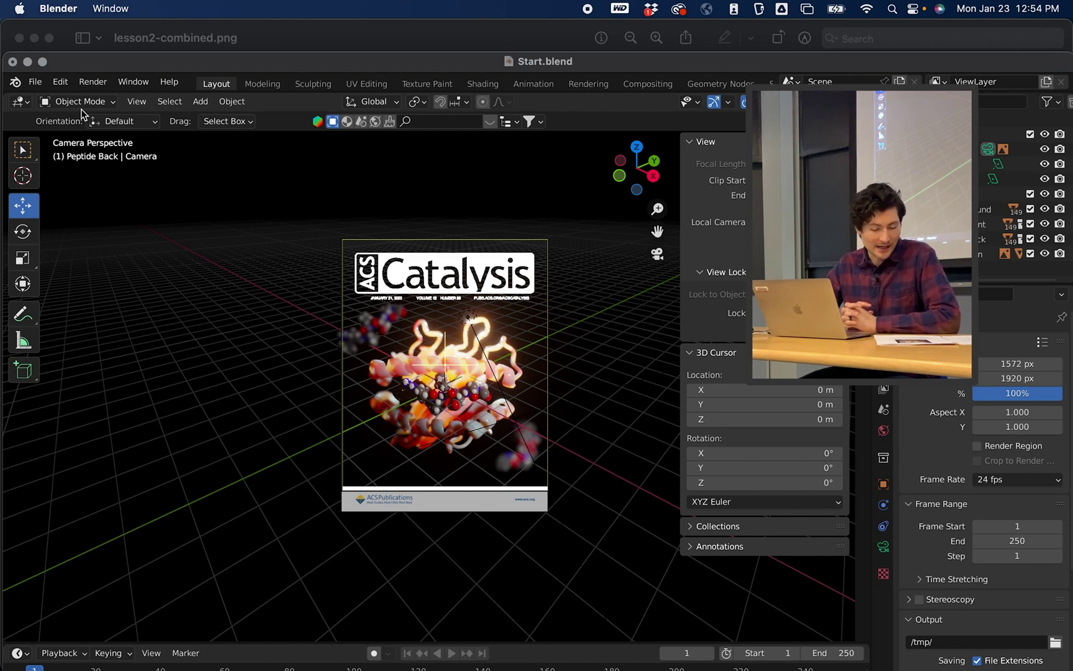
{"action": "key", "text": "F12"}
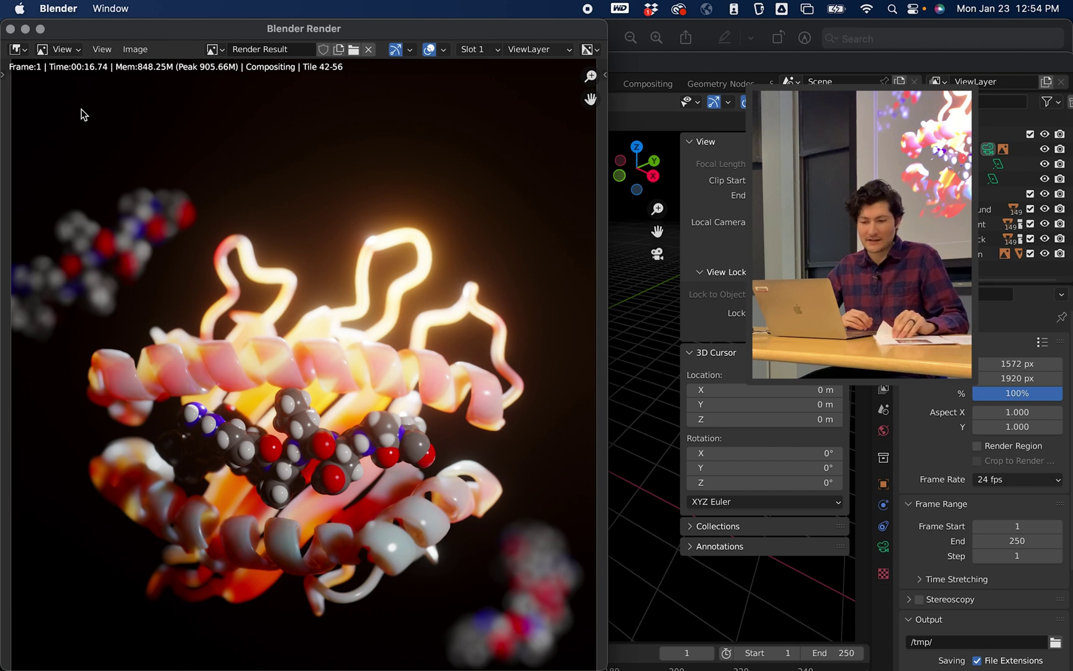